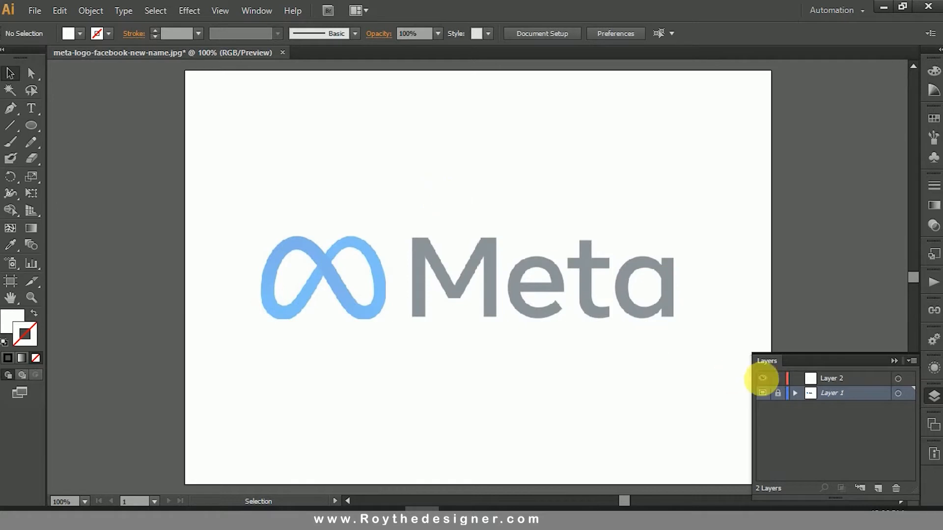
Step: On Layer 2, draw a circle centred on the crossing of the infinity symbol and spanning the symbol's full width
click(871, 377)
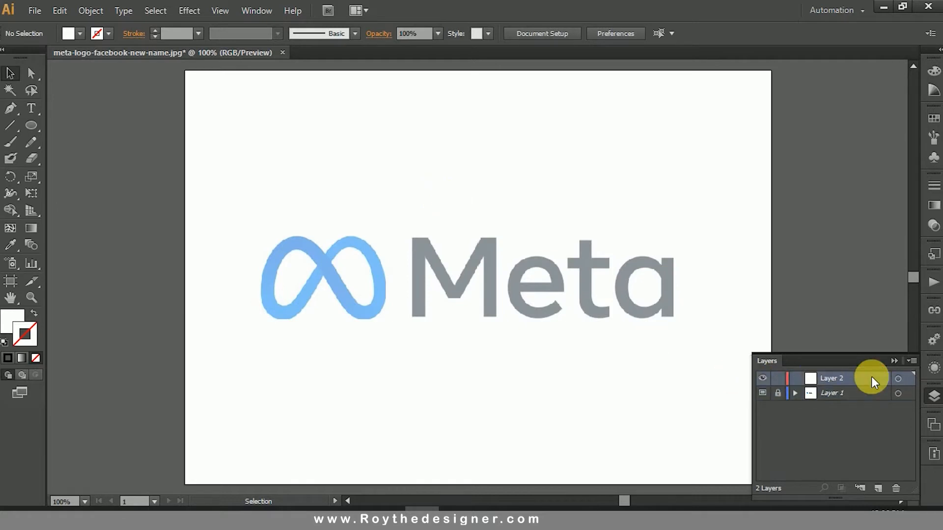
click(934, 397)
key(z)
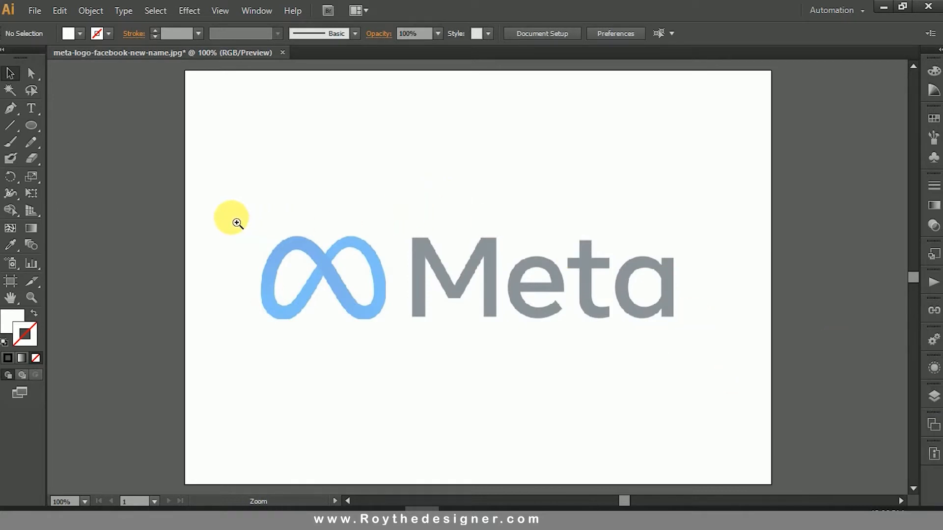
drag(231, 218, 407, 342)
drag(569, 289, 569, 308)
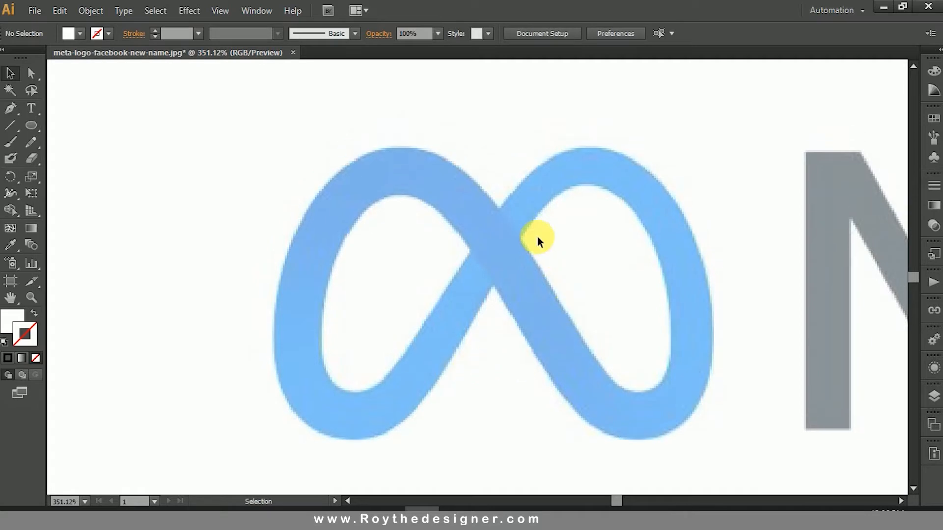
click(31, 125)
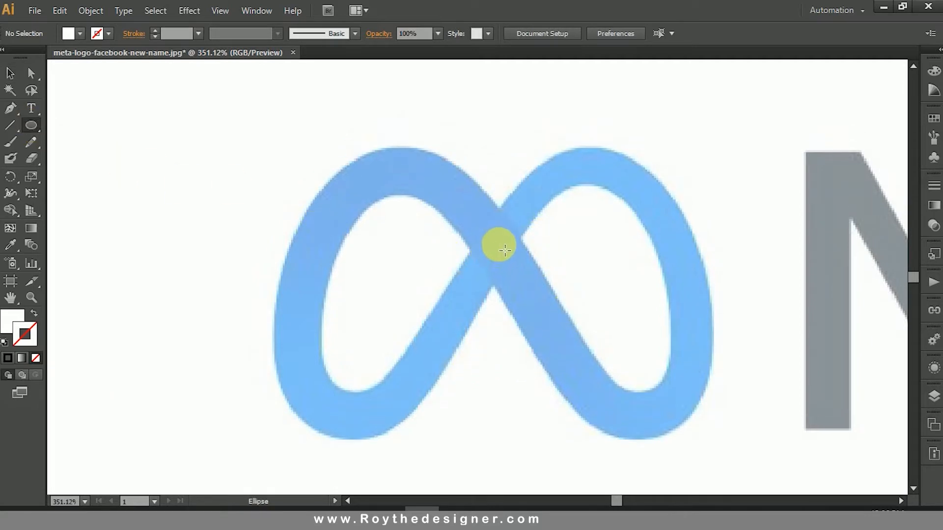
drag(505, 250, 718, 379)
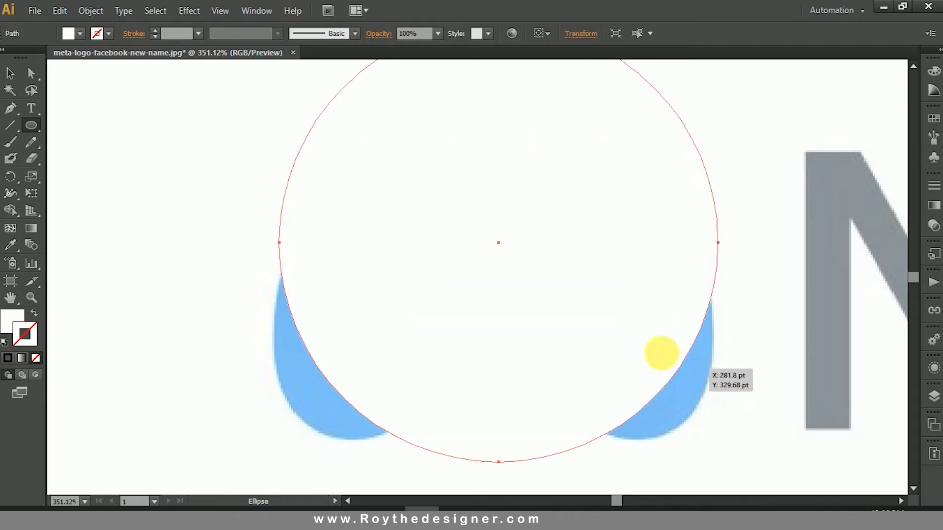
Step: Remove the circle's fill and give it a blue stroke of R 0, G 0, B 255
click(22, 316)
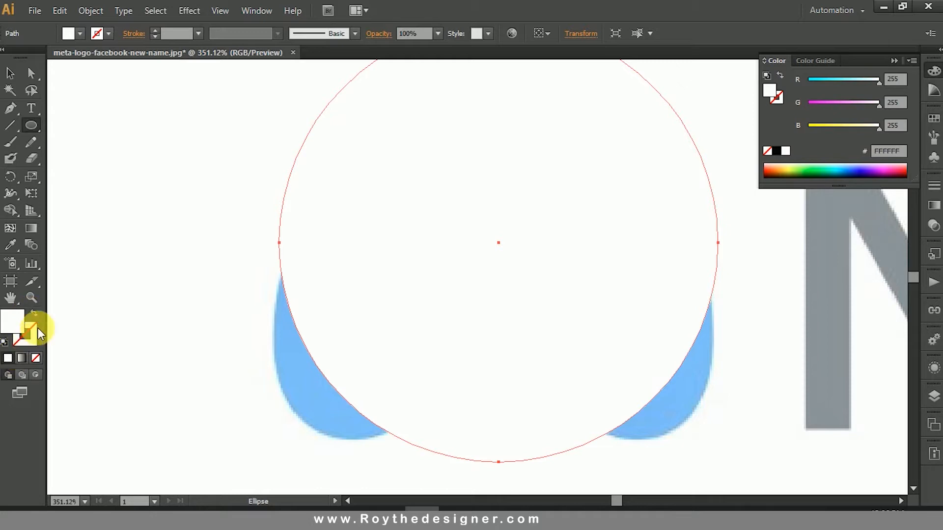
click(35, 312)
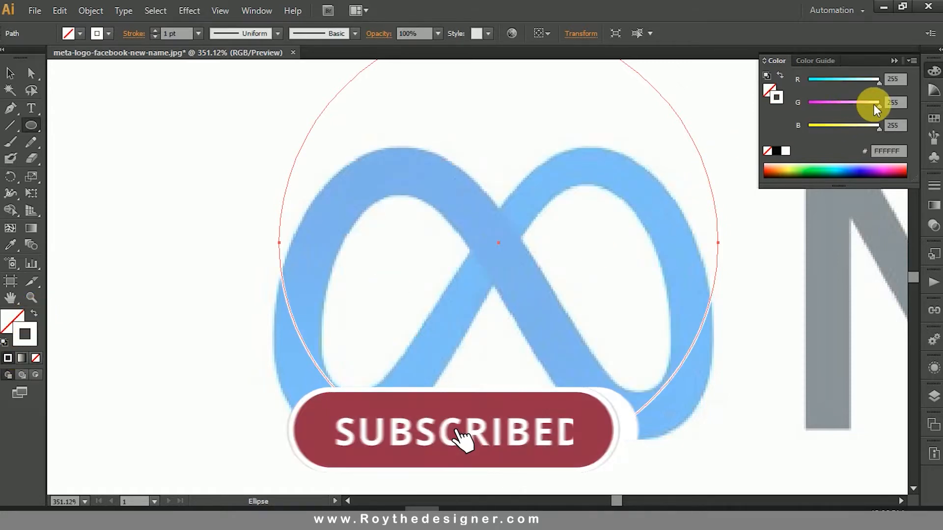
mouse_move(878, 82)
mouse_down()
mouse_move(808, 81)
mouse_move(807, 111)
mouse_up()
Step: Move the circle's top anchor down to about X 209, Y 291 pt and its bottom anchor up to about X 206, Y 272 pt
click(9, 73)
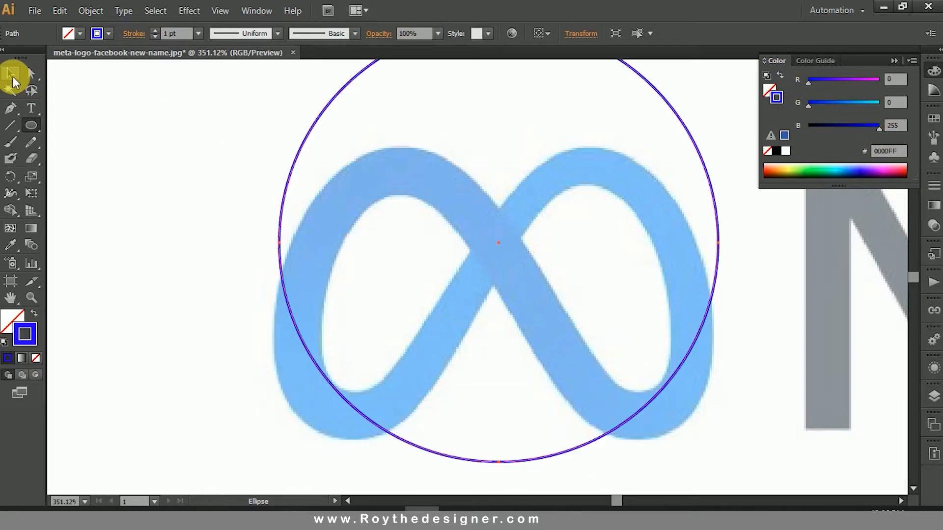
drag(534, 231, 532, 242)
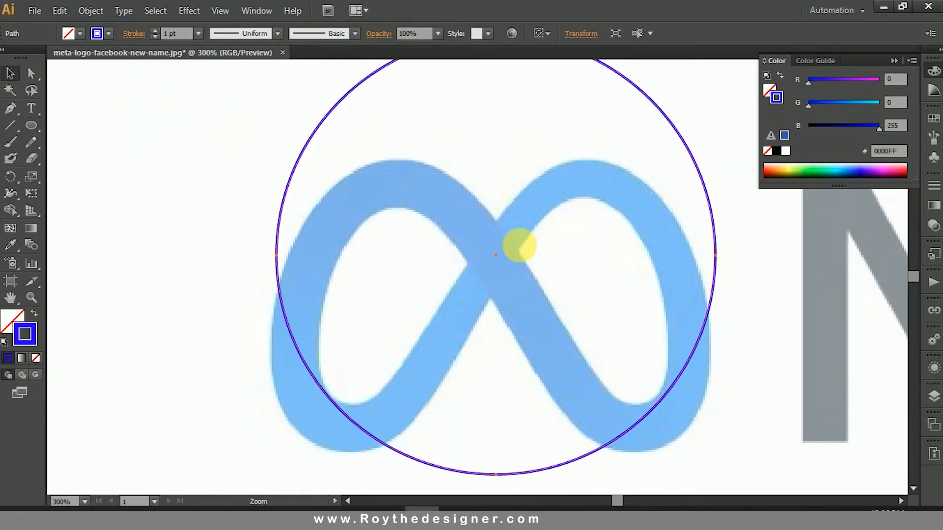
key(ctrl+minus)
click(467, 131)
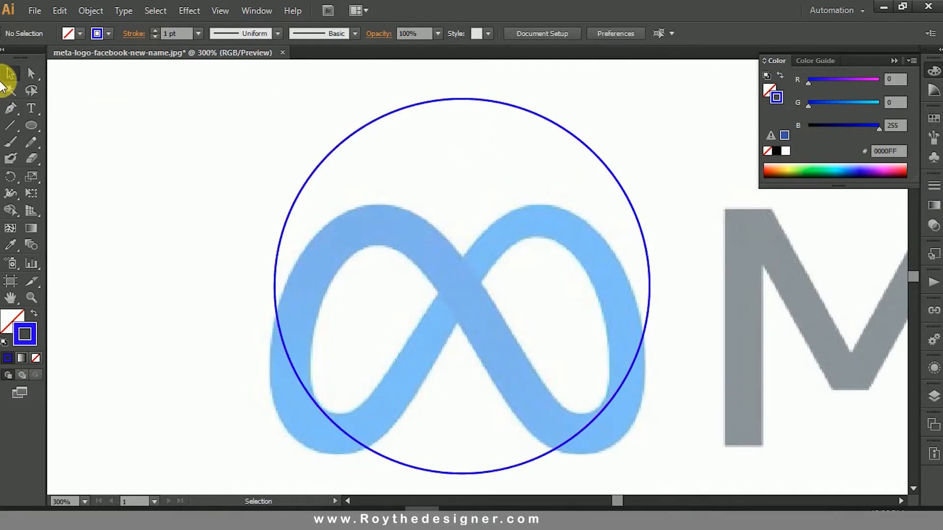
click(31, 73)
click(461, 99)
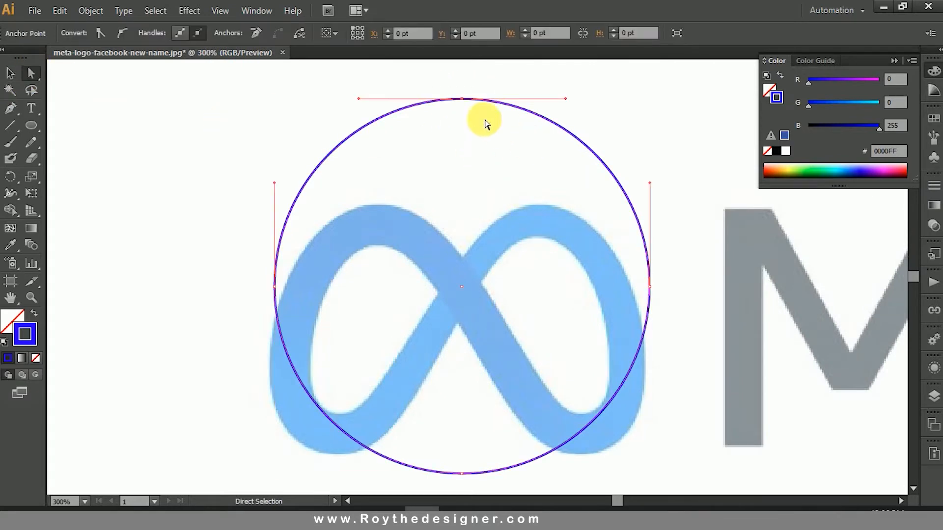
drag(462, 99, 477, 313)
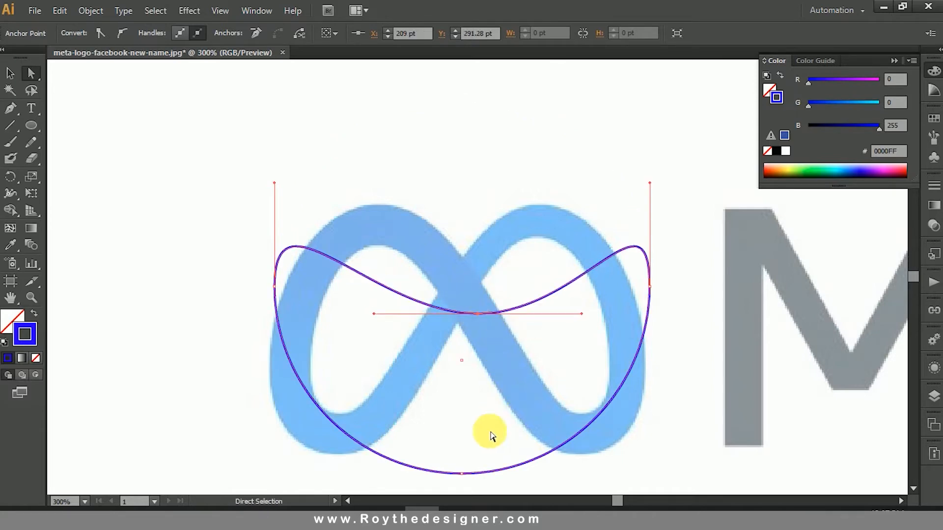
drag(440, 459, 470, 273)
Step: Flip the direction handles of the path's right anchor vertically to untwist the right loop
click(650, 286)
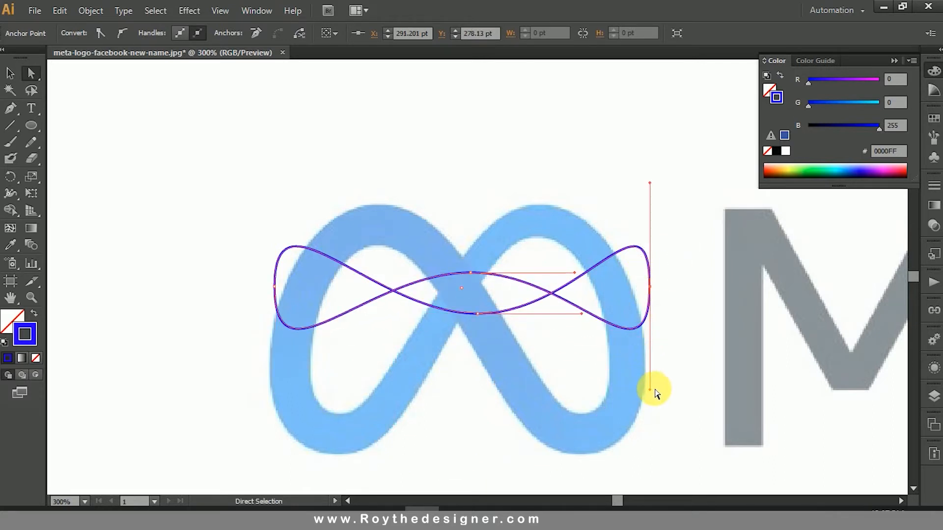
drag(650, 391, 650, 184)
click(676, 248)
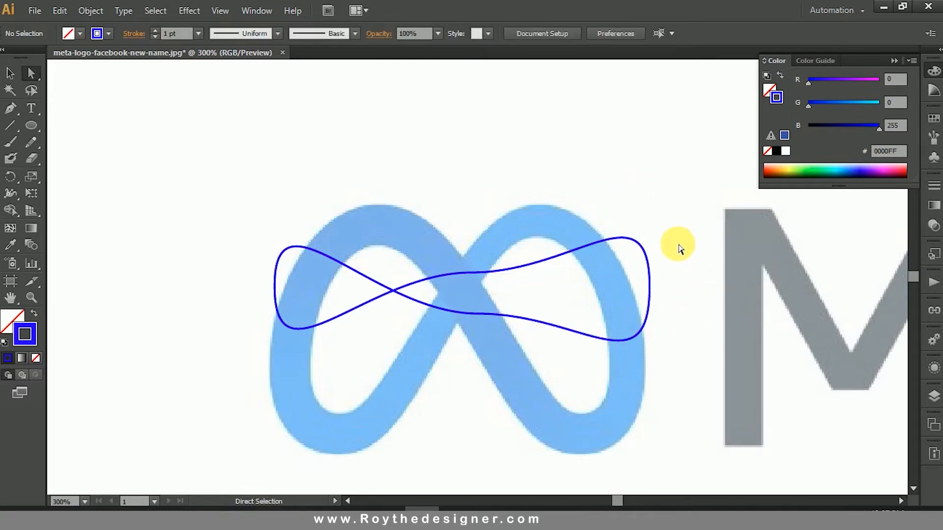
Step: Angle the handles of the two central anchors along the symbol's diagonal bands so the path crosses at the symbol's centre
click(472, 273)
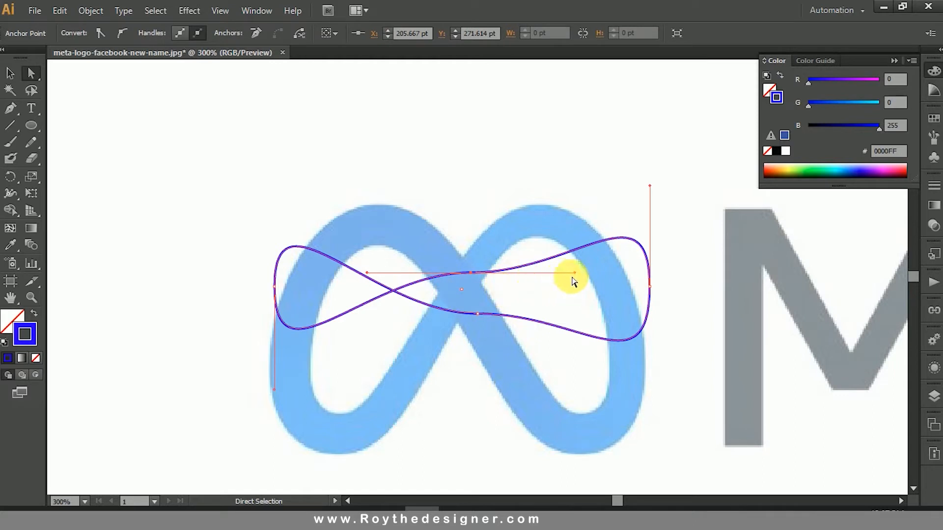
drag(573, 274, 530, 183)
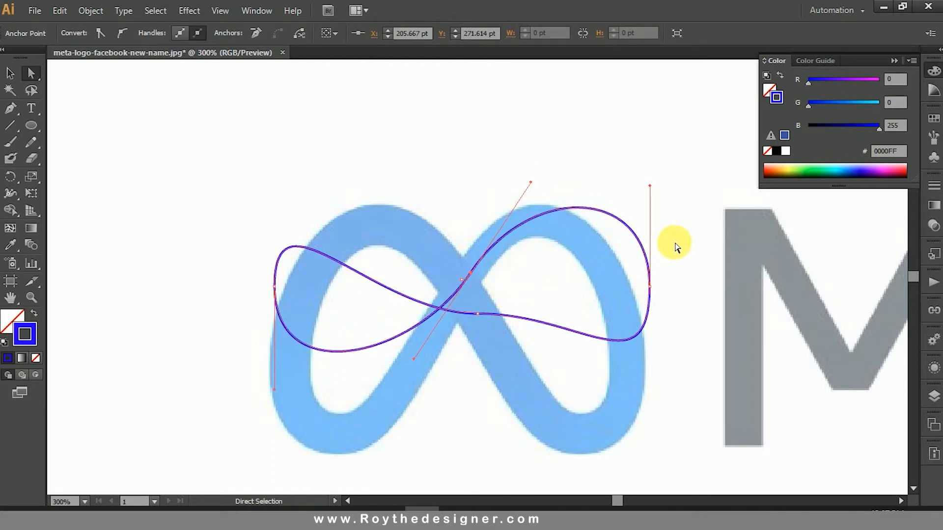
drag(523, 291, 479, 338)
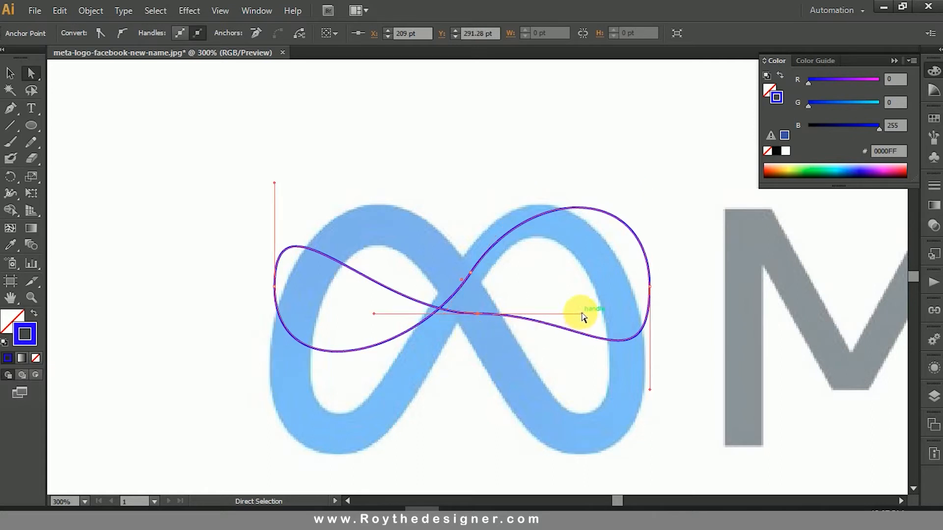
drag(582, 316, 565, 388)
drag(537, 424, 535, 427)
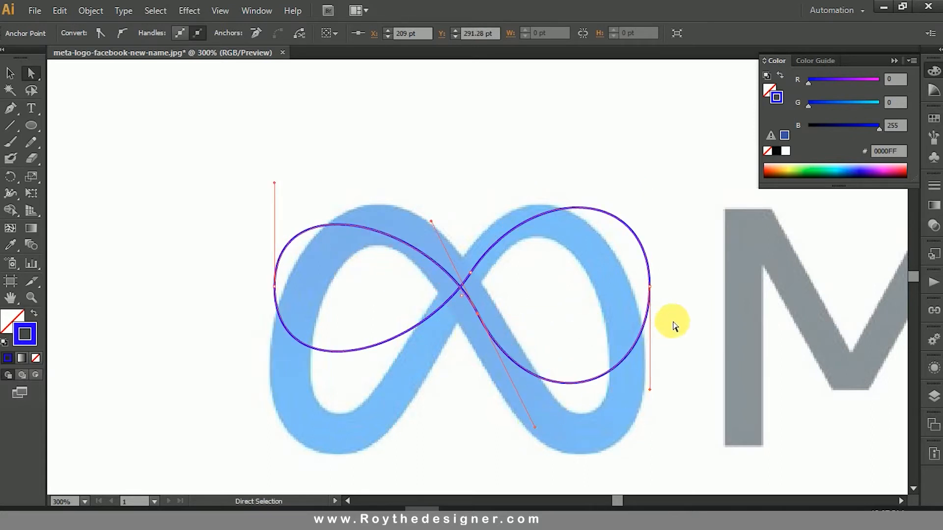
Step: Move the right anchor to about X 280, Y 302 pt and the left anchor to about X 119, Y 301 pt, onto the symbol's bands
drag(650, 288, 626, 336)
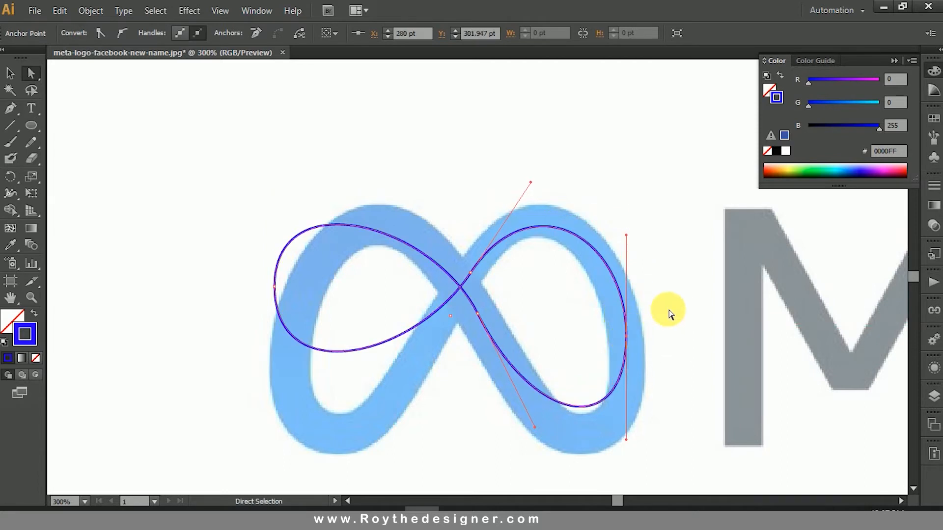
click(669, 311)
drag(310, 265, 227, 326)
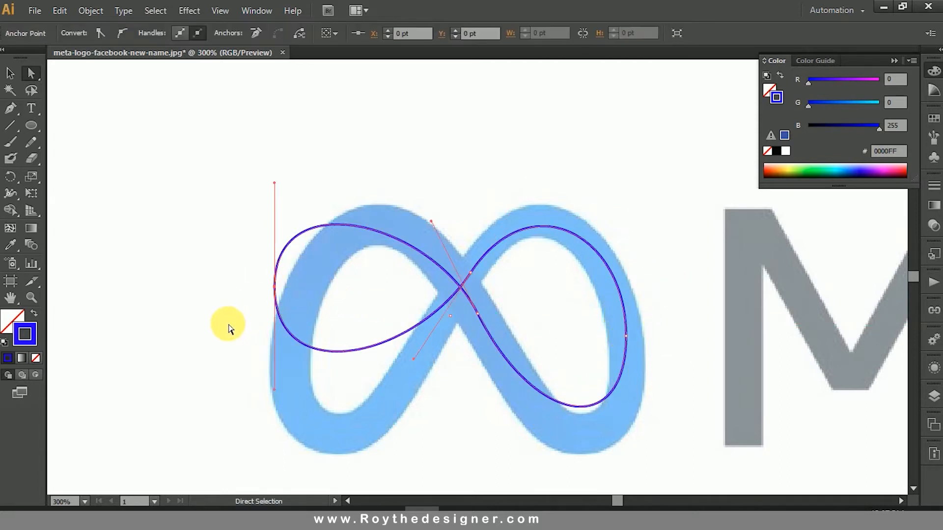
drag(276, 290, 289, 337)
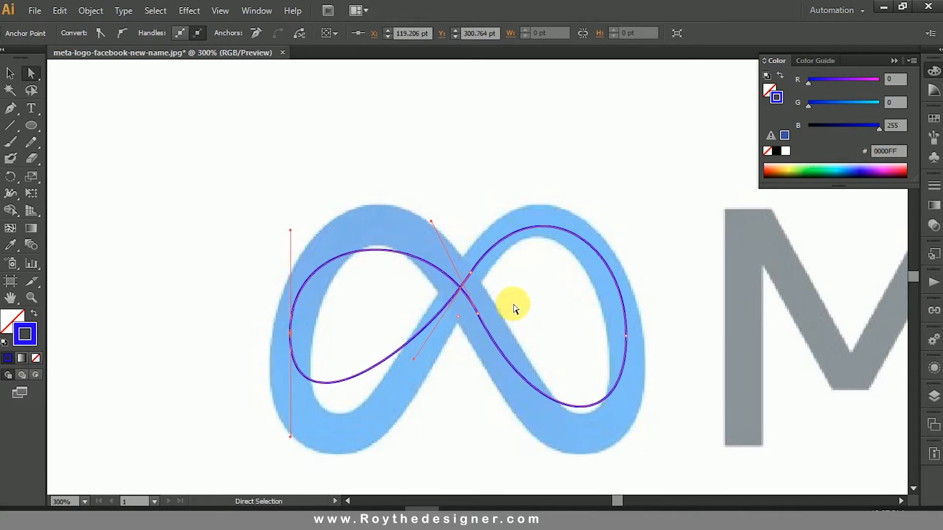
Step: Lengthen both handles of the lower central anchor to fit the upper-left and lower-right curves to the symbol
drag(508, 300, 463, 337)
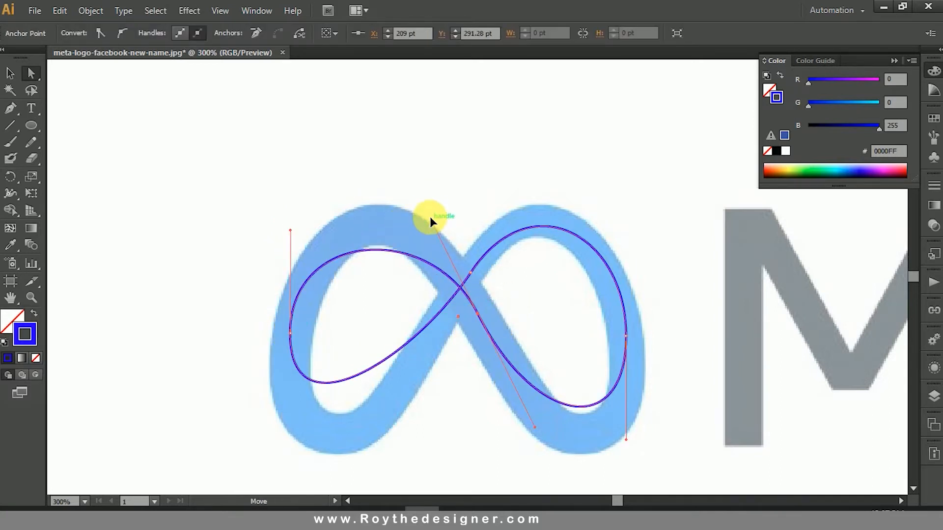
drag(430, 219, 408, 162)
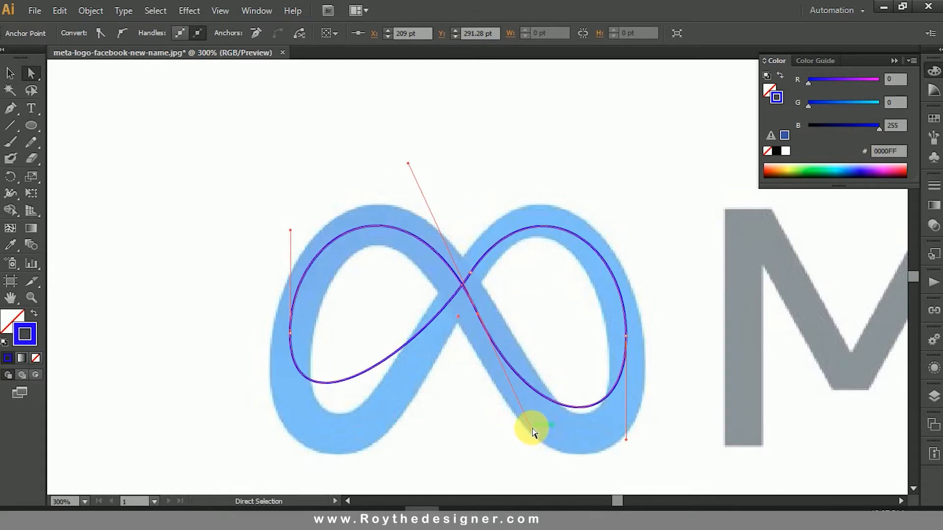
drag(534, 431, 573, 414)
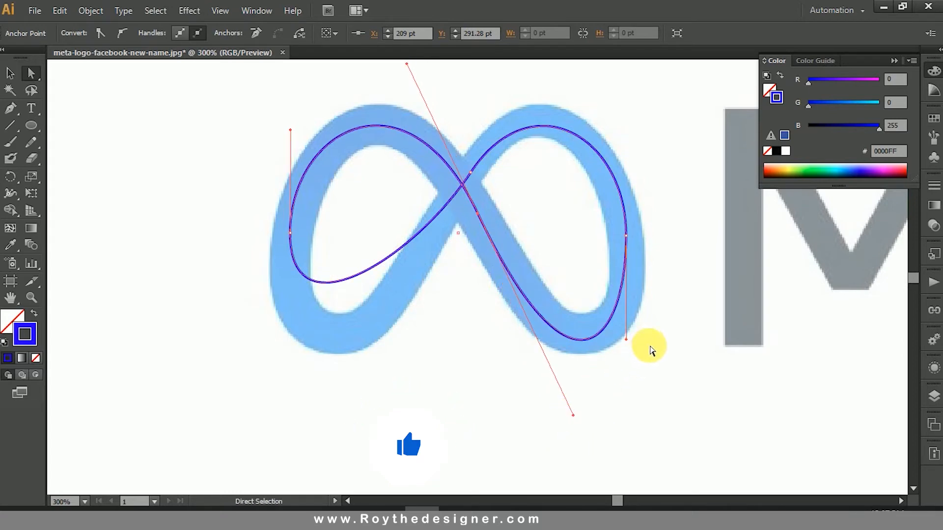
Step: Tilt the right anchor's handles slightly and lengthen the upper central anchor's upper handle to centre the right loop in its band
drag(589, 196, 653, 275)
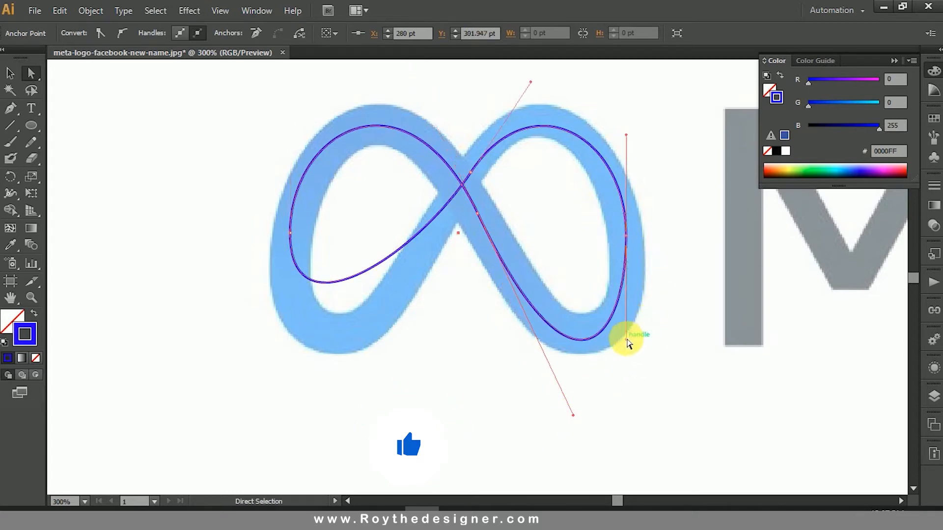
drag(627, 340, 637, 325)
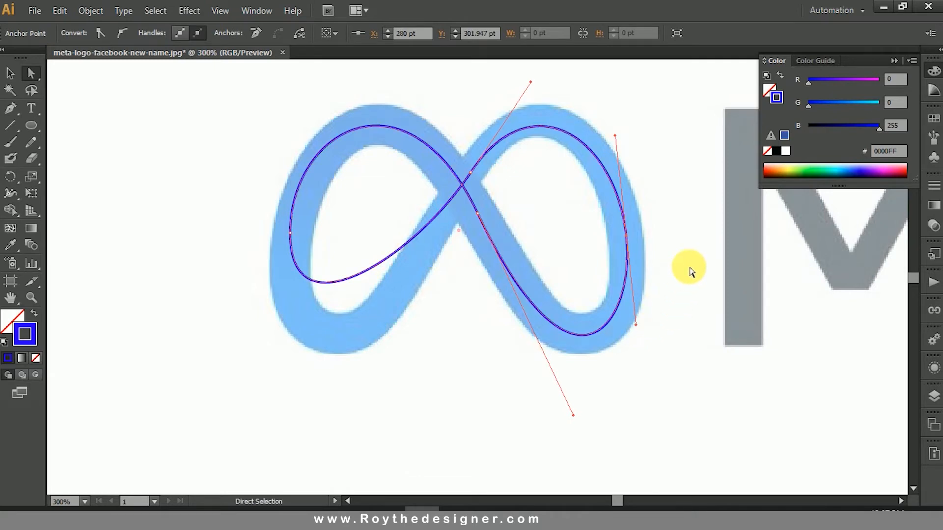
drag(616, 137, 617, 127)
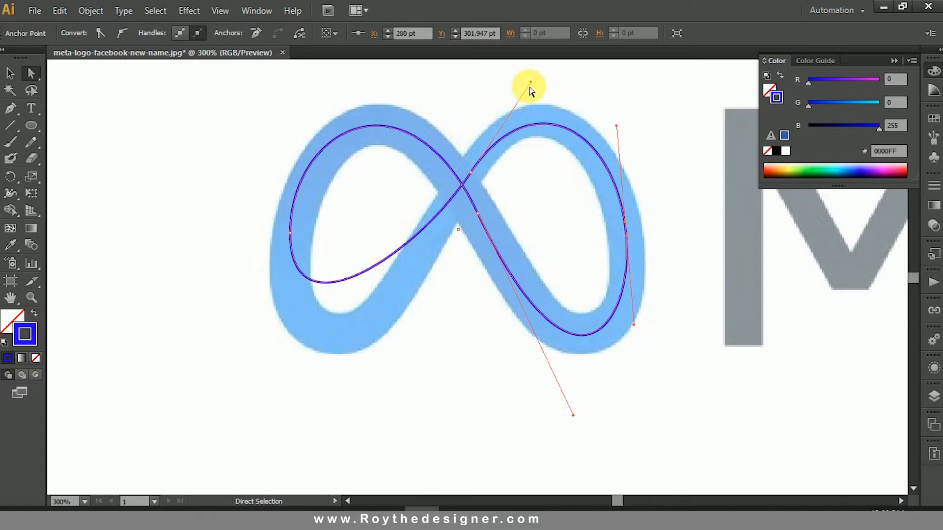
drag(531, 82, 532, 77)
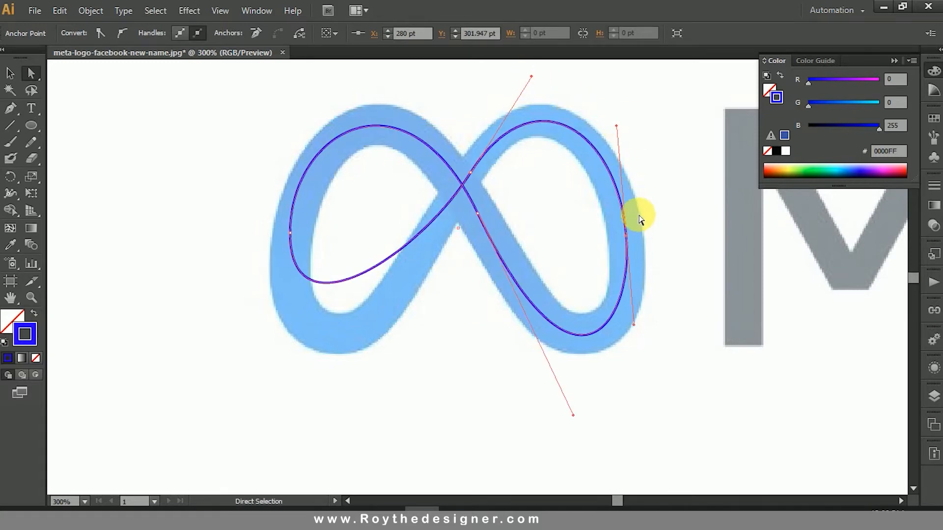
click(666, 241)
Step: Lengthen the lower handles of the upper central anchor and the left anchor so the lower-left curve follows the symbol's band
drag(248, 164, 344, 268)
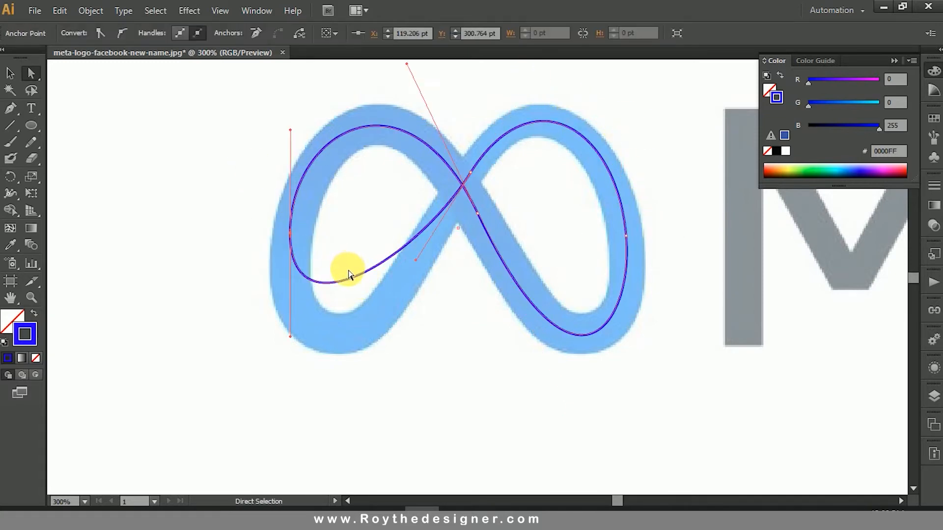
drag(415, 261, 379, 348)
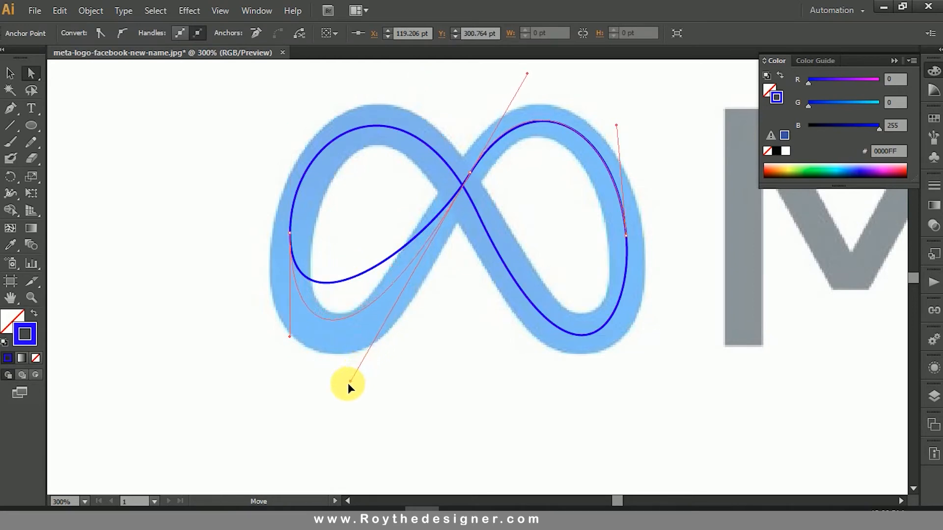
drag(343, 402, 344, 401)
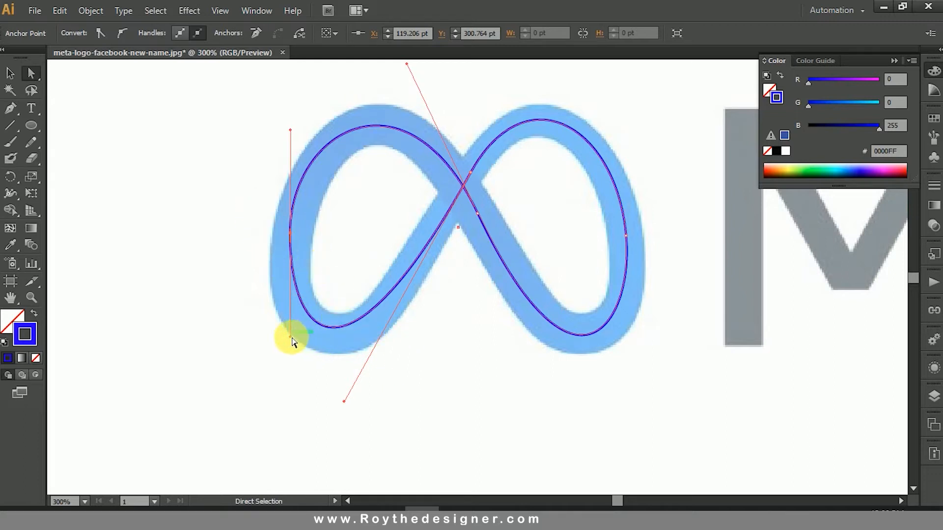
drag(291, 337, 291, 358)
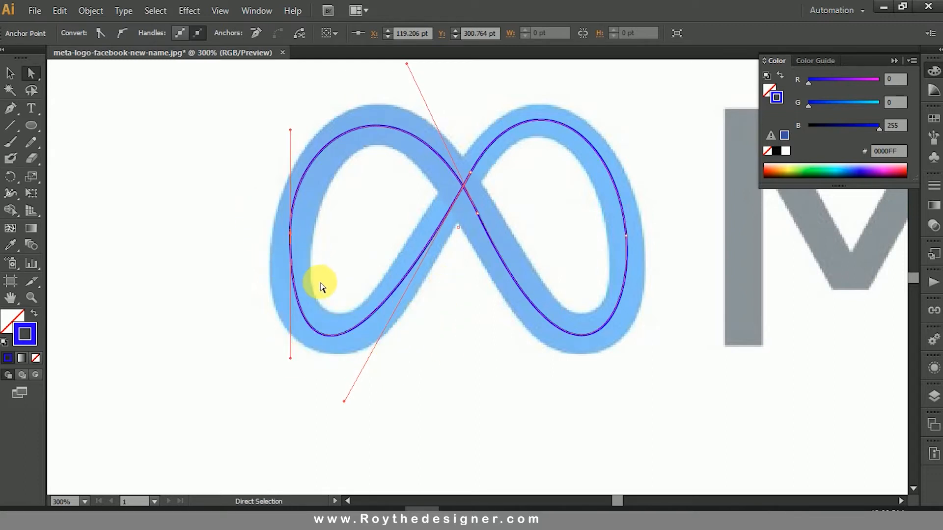
drag(348, 401, 358, 389)
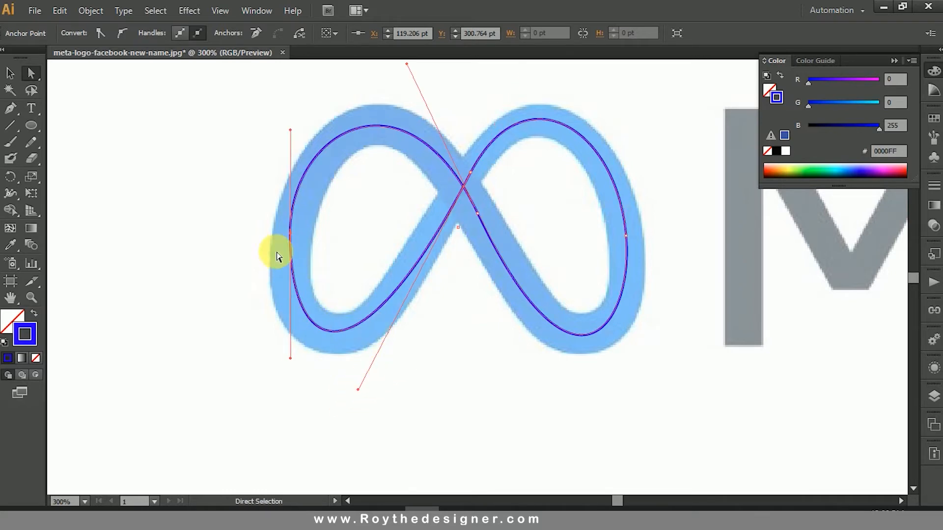
Step: Move the left anchor to about X 121, Y 304 pt and shorten its lower handle slightly
drag(291, 235, 294, 241)
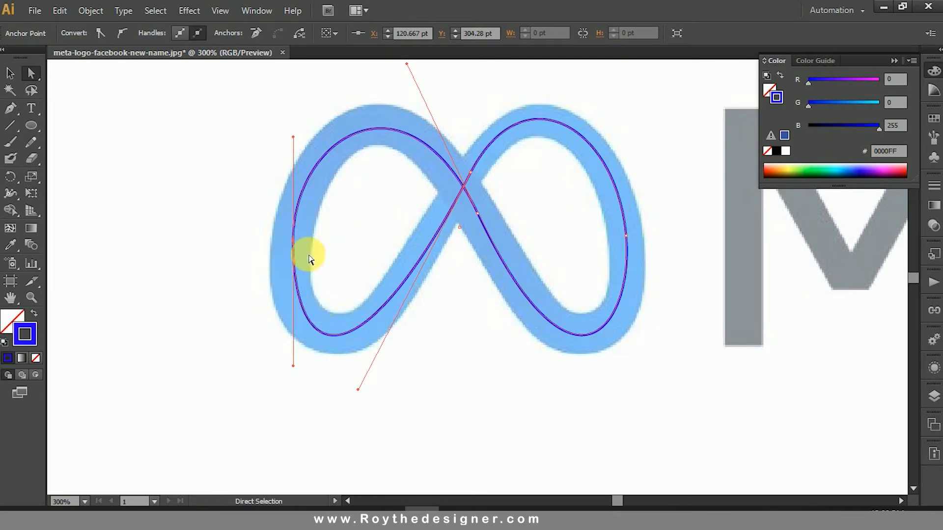
drag(293, 366, 293, 352)
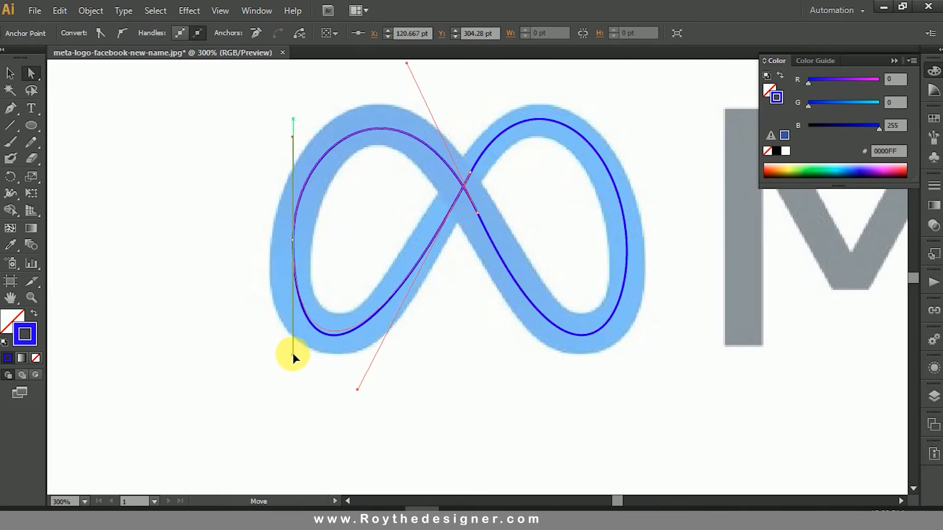
click(364, 245)
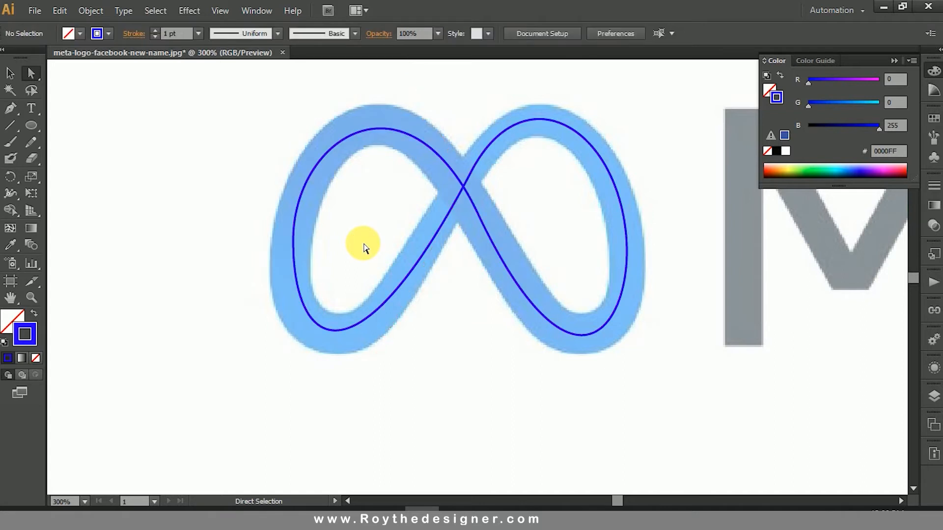
Step: Adjust the lower handle of the upper central anchor to deepen the bottom of the left loop
drag(390, 226, 378, 230)
drag(342, 272, 402, 332)
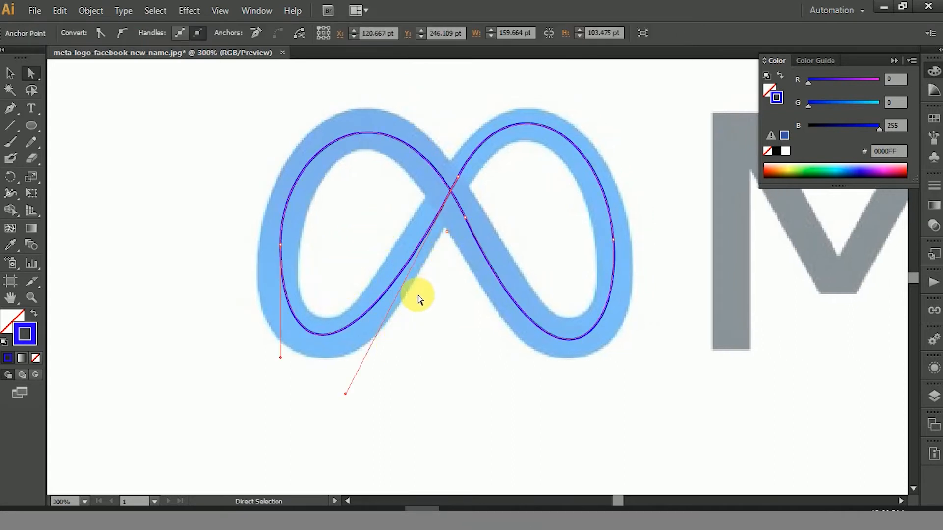
drag(352, 395, 357, 403)
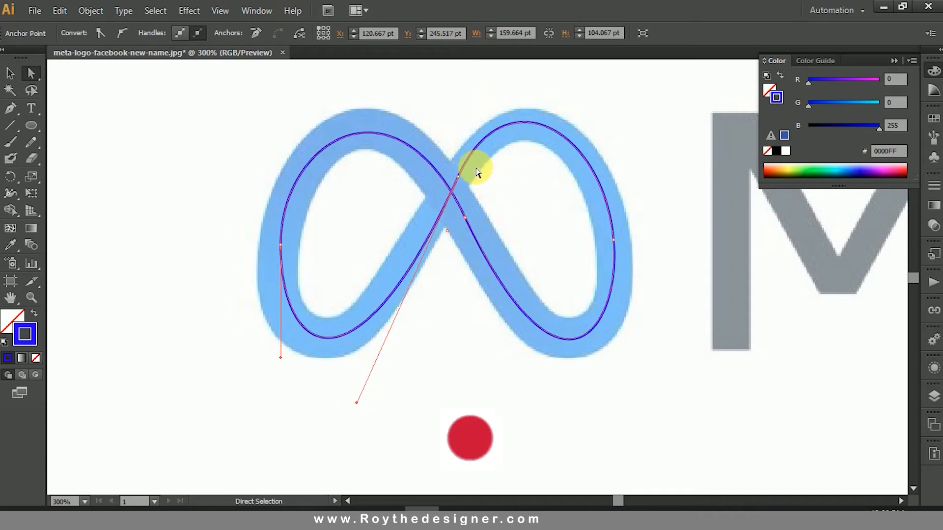
Step: Move the upper central anchor to about X 196, Y 285 pt on the rising band and refit both its handles to the loops
click(458, 179)
drag(458, 180, 440, 205)
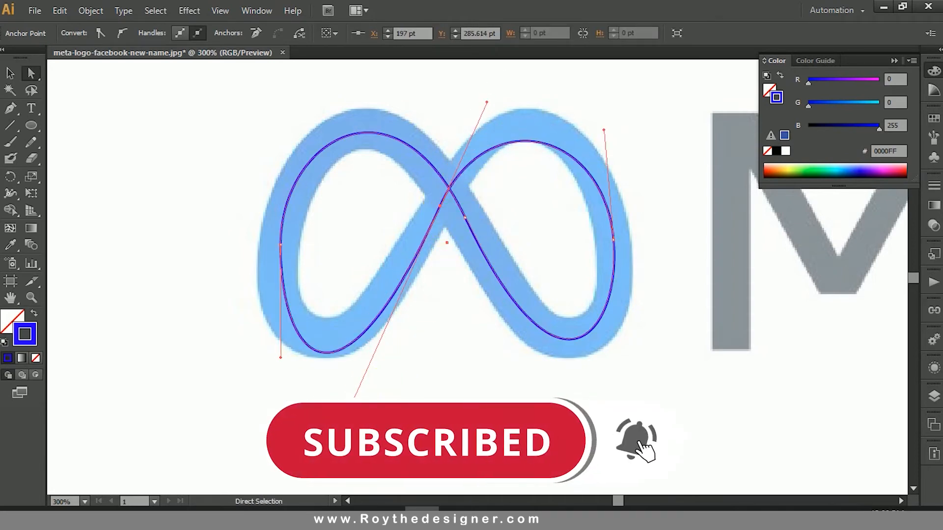
drag(355, 396, 347, 396)
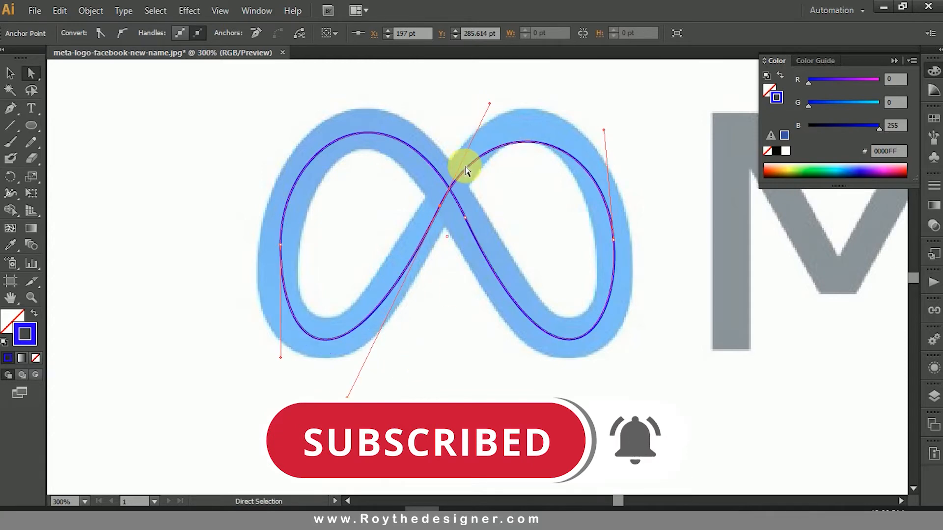
drag(493, 103, 502, 73)
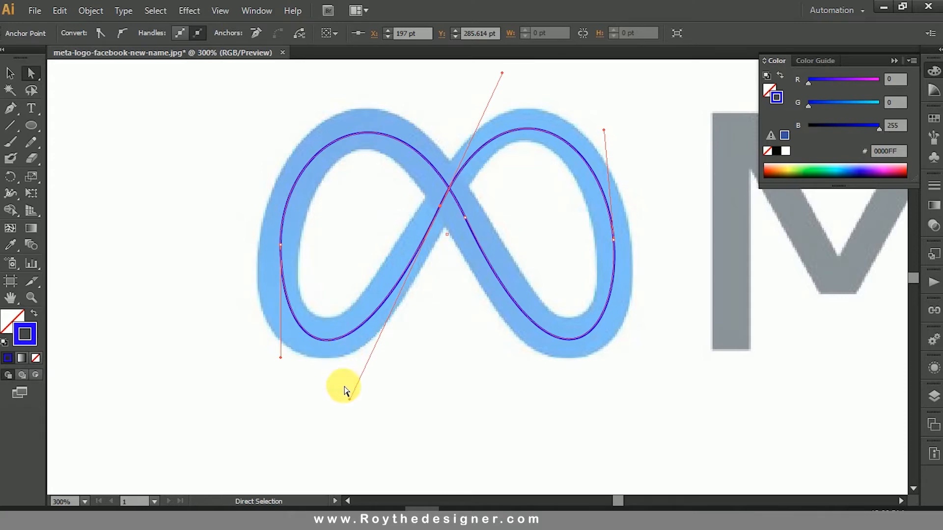
drag(349, 402, 350, 389)
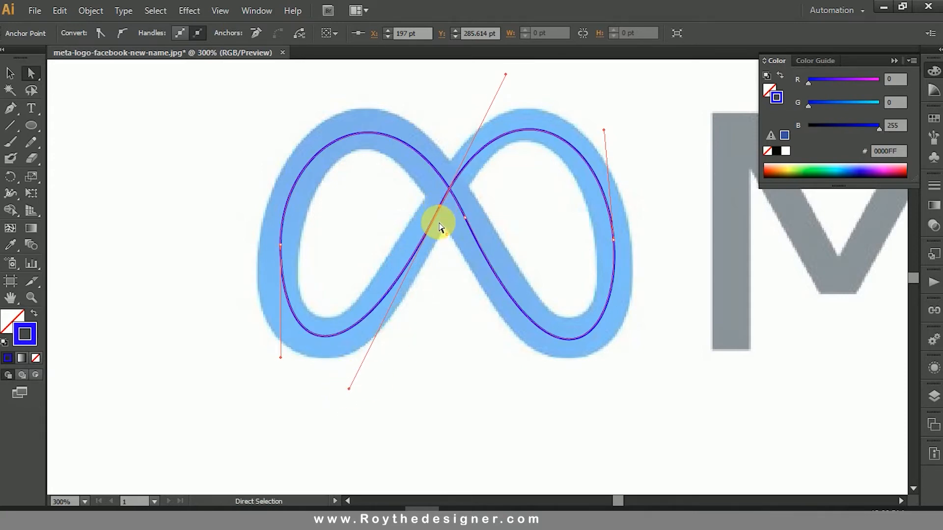
key(Up)
key(Left)
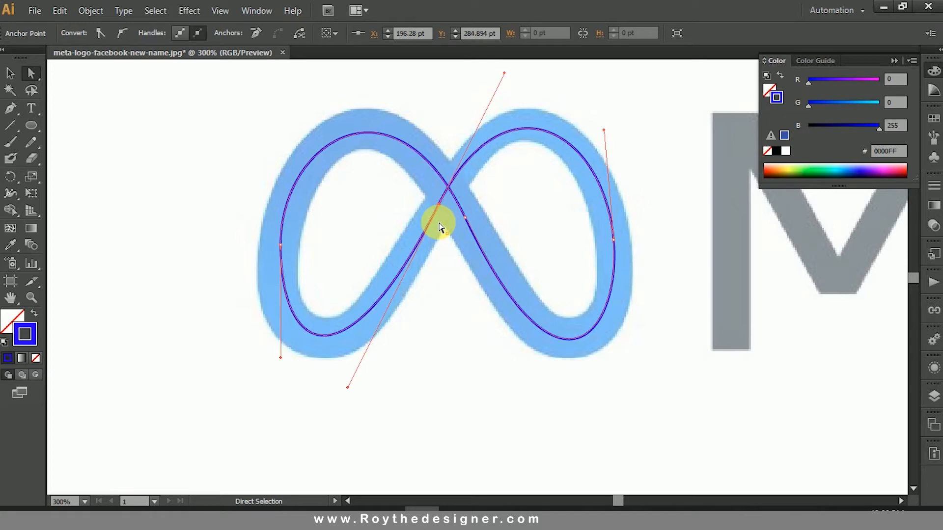
Step: Tilt the left anchor's handles slightly so the left loop leans with the symbol's outline
click(392, 224)
click(281, 245)
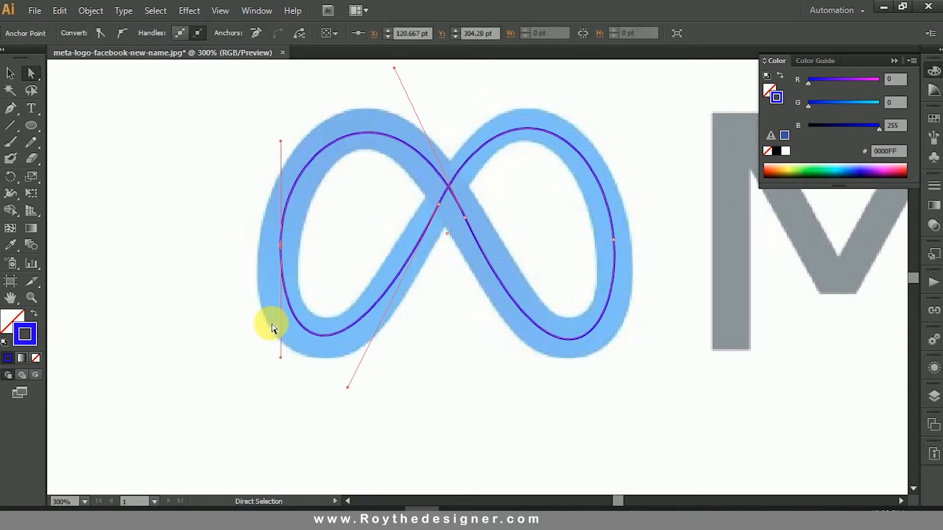
drag(281, 359, 272, 351)
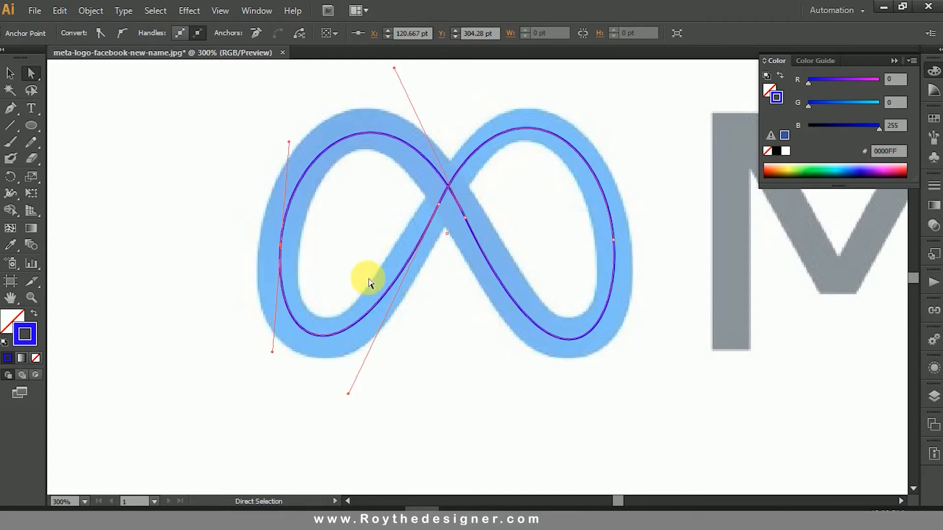
click(400, 223)
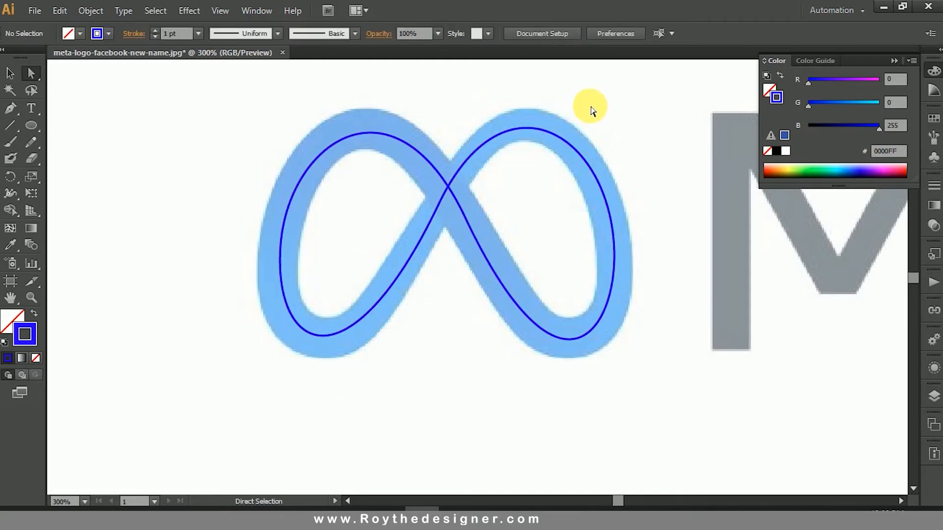
Step: Nudge the lower central anchor down to about Y 292.7 pt
click(511, 132)
click(532, 232)
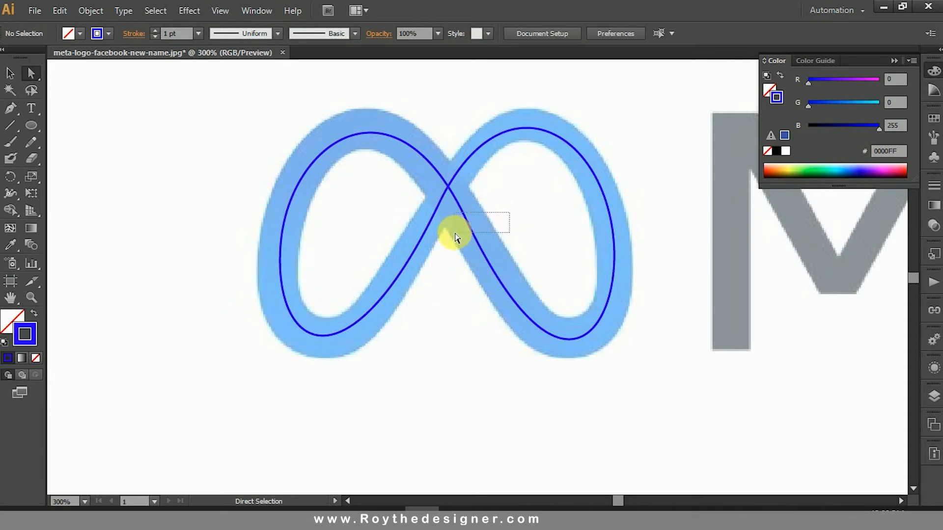
drag(455, 233, 455, 232)
drag(491, 206, 455, 226)
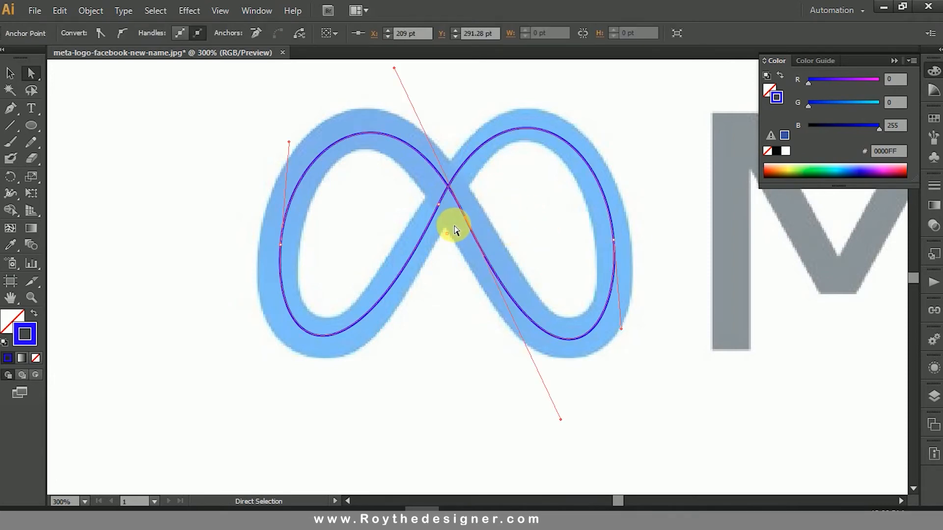
key(Down)
key(Down)
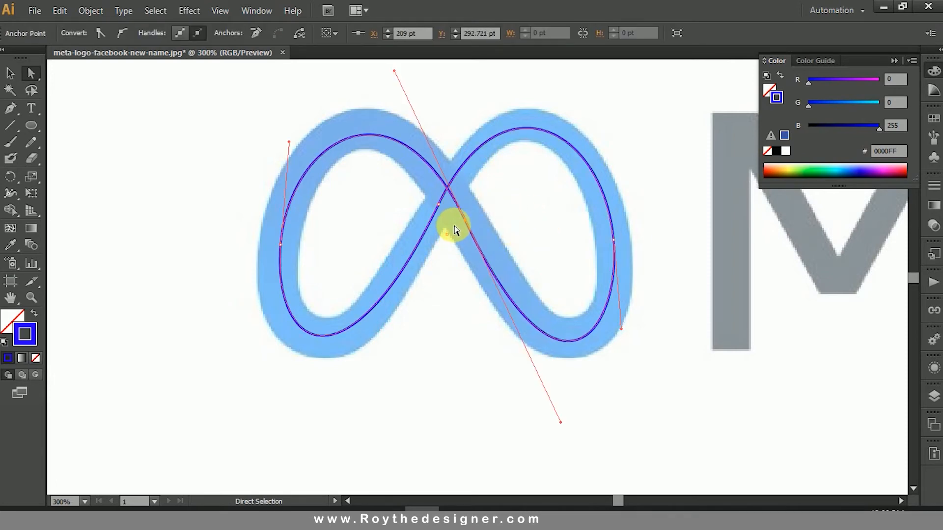
Step: Lengthen the lower central anchor's upper handle to centre the top of the left loop in its band
drag(396, 74, 383, 178)
click(447, 166)
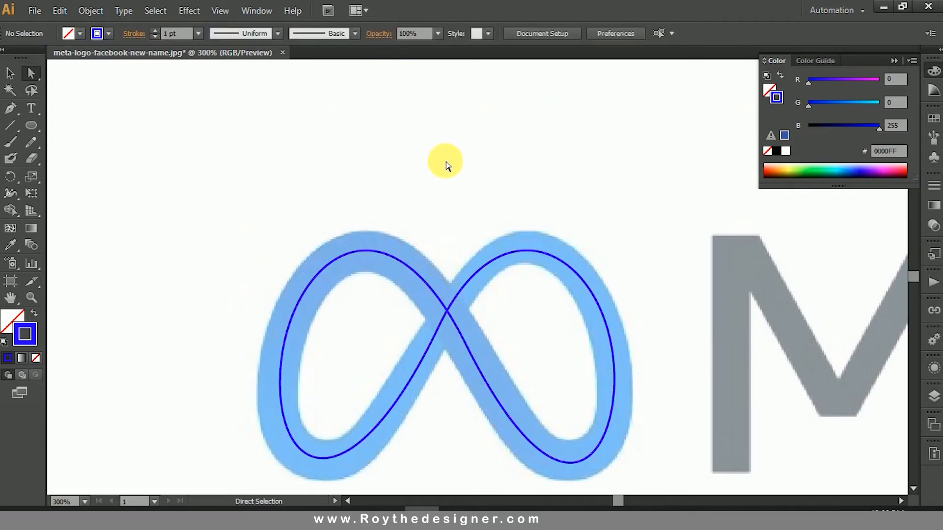
key(space)
drag(462, 304, 465, 338)
click(515, 331)
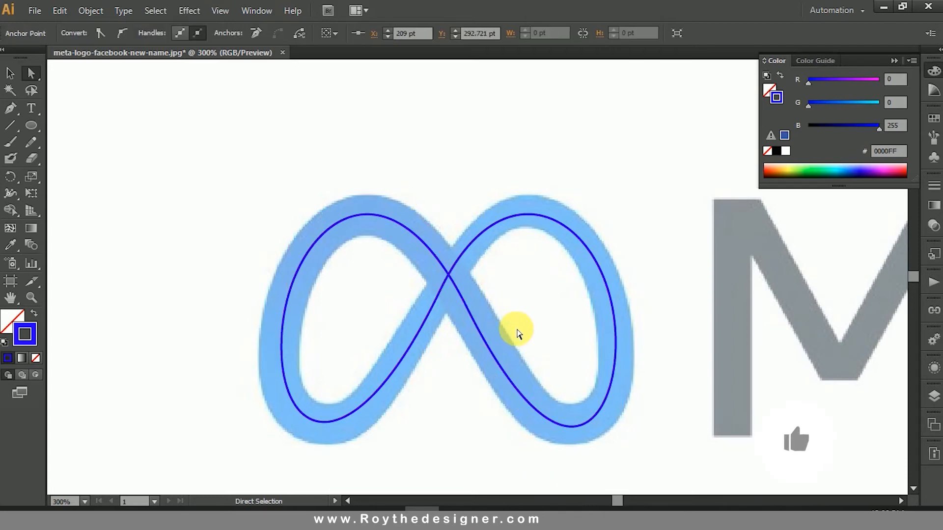
key(space)
drag(541, 346, 548, 322)
Step: Apply the elliptical variable width profile, tapered at both ends, to the infinity path's stroke
click(19, 72)
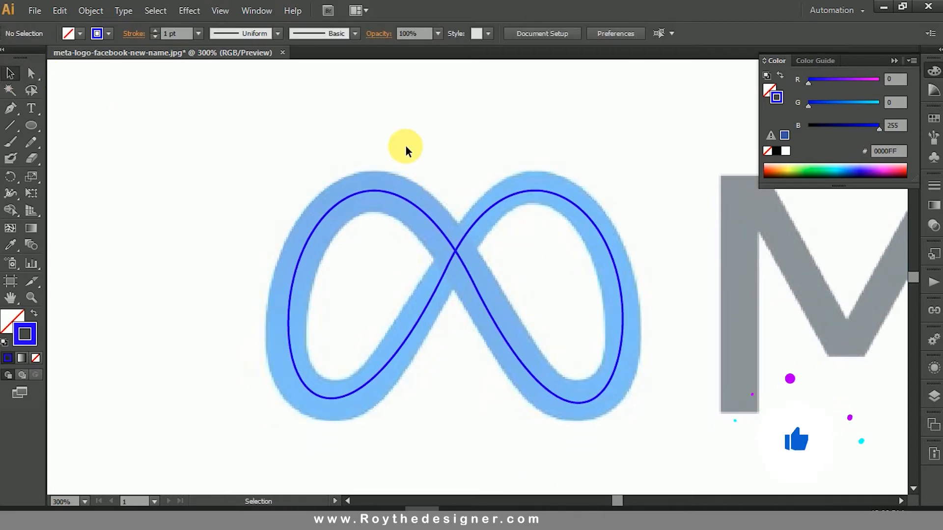
click(532, 337)
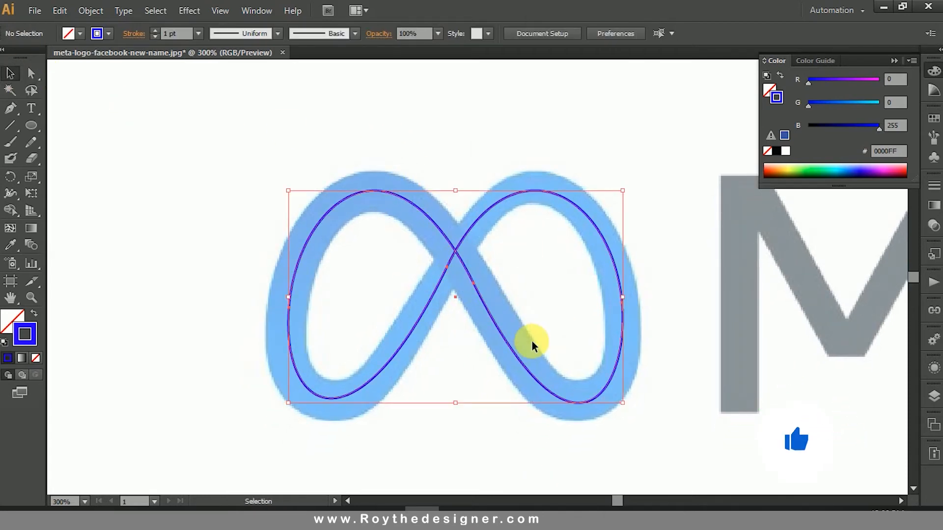
click(278, 33)
click(259, 80)
click(413, 142)
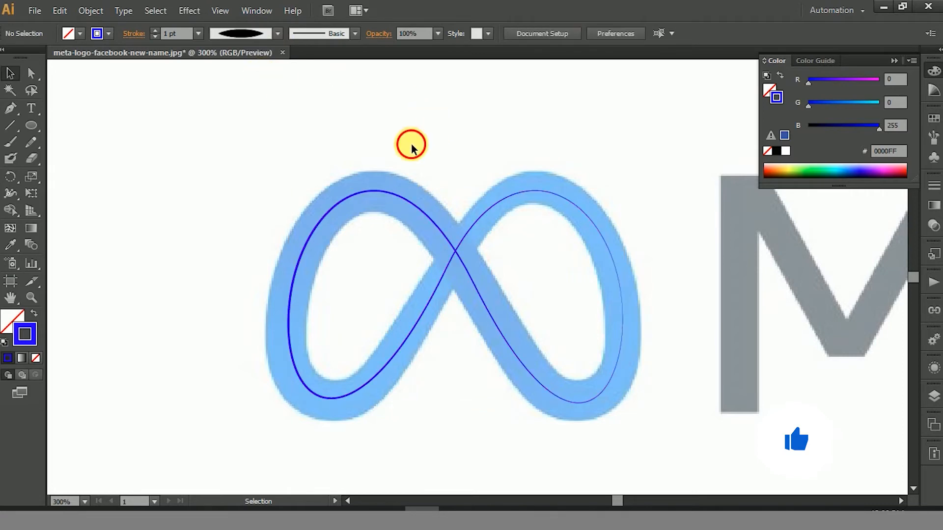
Step: Set the infinity path's stroke weight to 15 pt
click(459, 250)
click(187, 39)
key(Up)
key(Up)
key(Up)
key(Up)
key(Up)
key(Up)
key(Up)
key(Up)
key(Up)
key(Up)
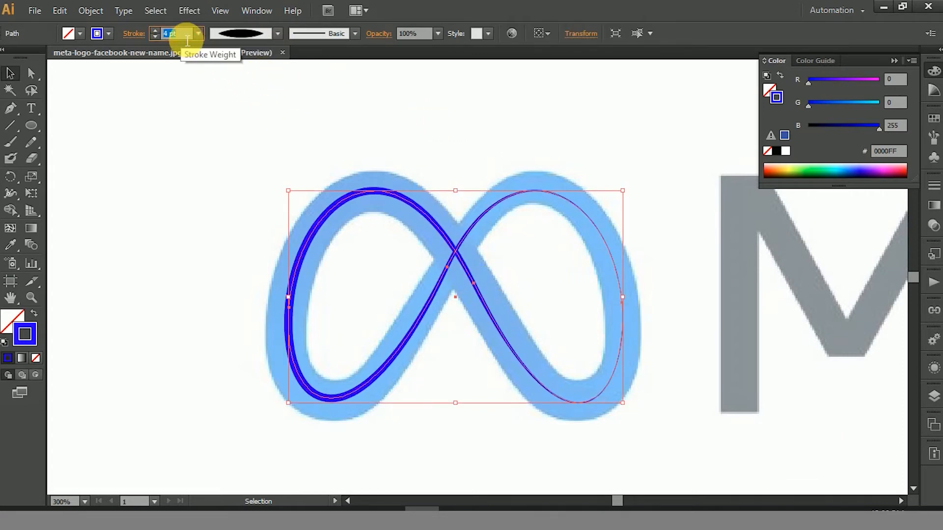
key(Up)
key(Up)
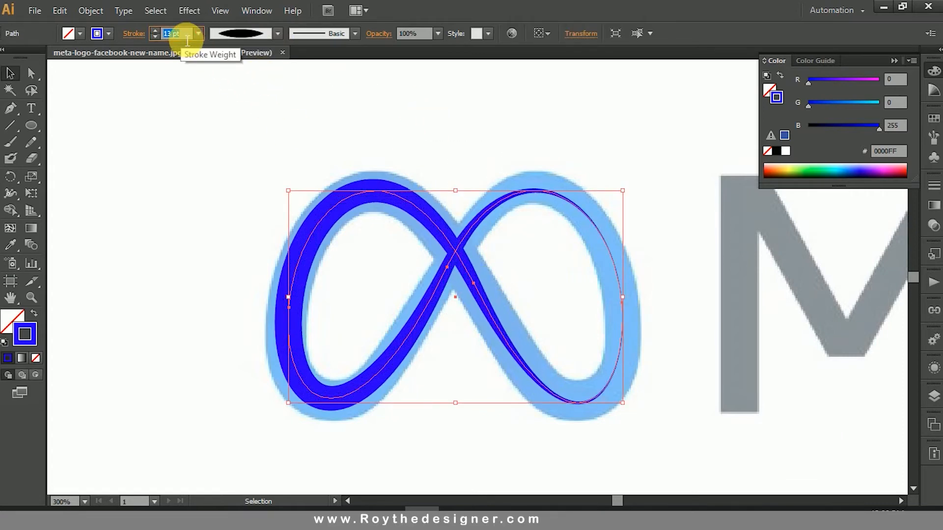
key(Up)
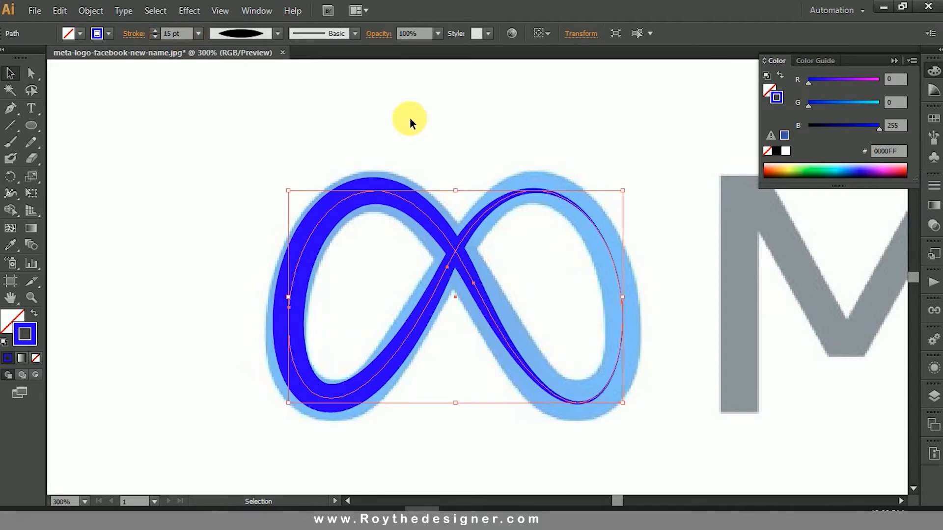
Step: Widen the stroke at the right anchor to about 15.2 pt with the Width tool to fill the right loop's band
drag(409, 116, 528, 334)
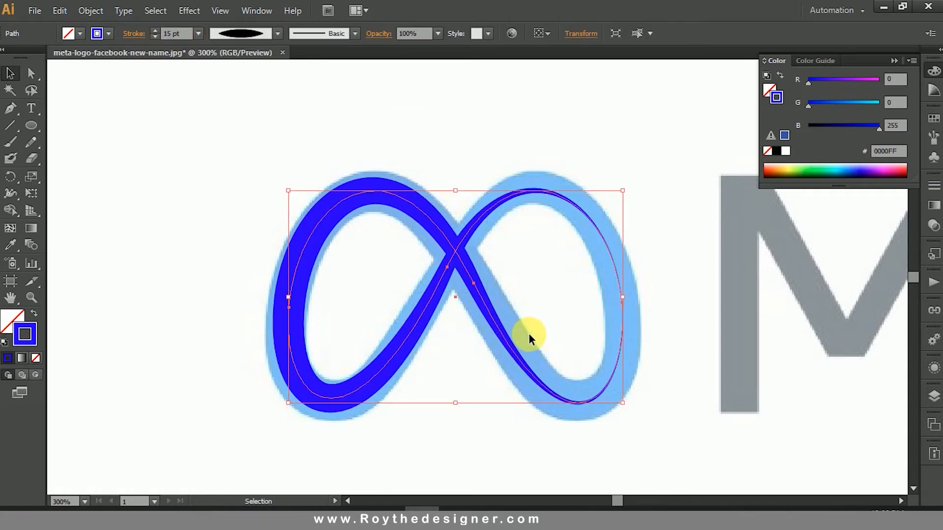
click(11, 192)
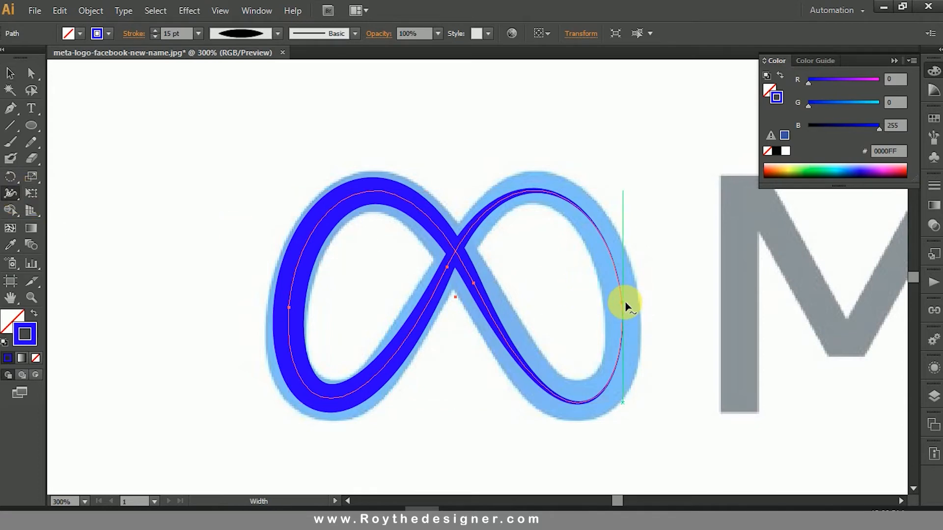
drag(316, 147, 705, 435)
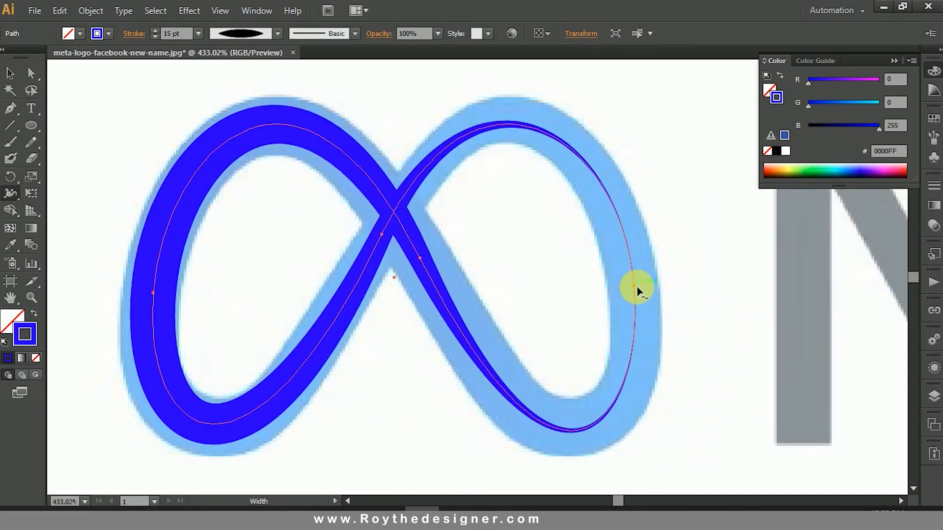
drag(637, 286, 660, 293)
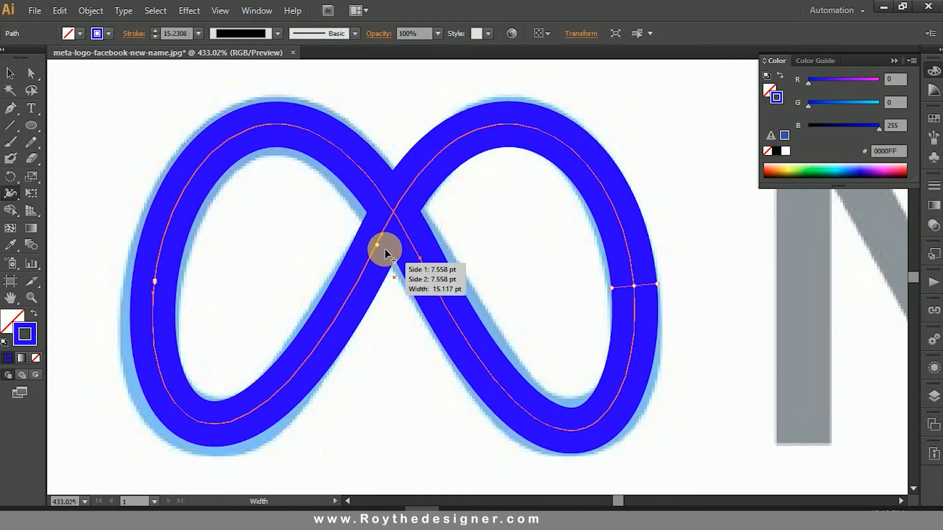
Step: Narrow the stroke near the upper central anchor with the Width tool so the rising diagonal tapers at the crossing
drag(385, 252, 384, 250)
drag(385, 251, 385, 252)
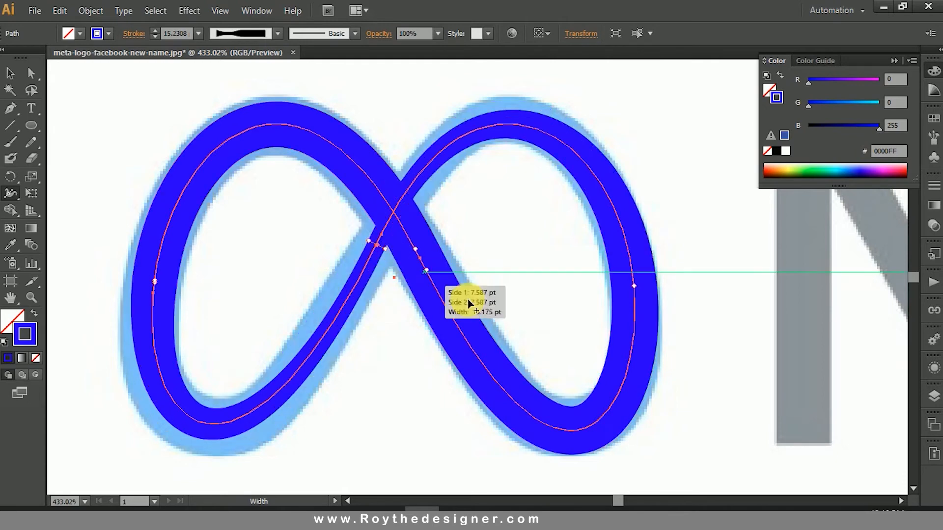
click(11, 74)
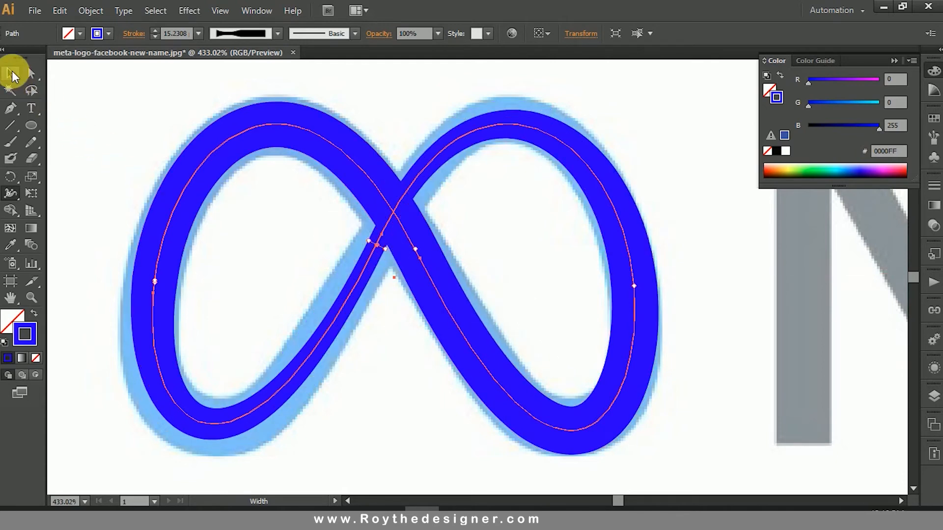
Step: Widen the stroke just below the crossing on the left loop's diagonal with the Width tool to fill more of the band
click(532, 244)
drag(301, 235, 384, 294)
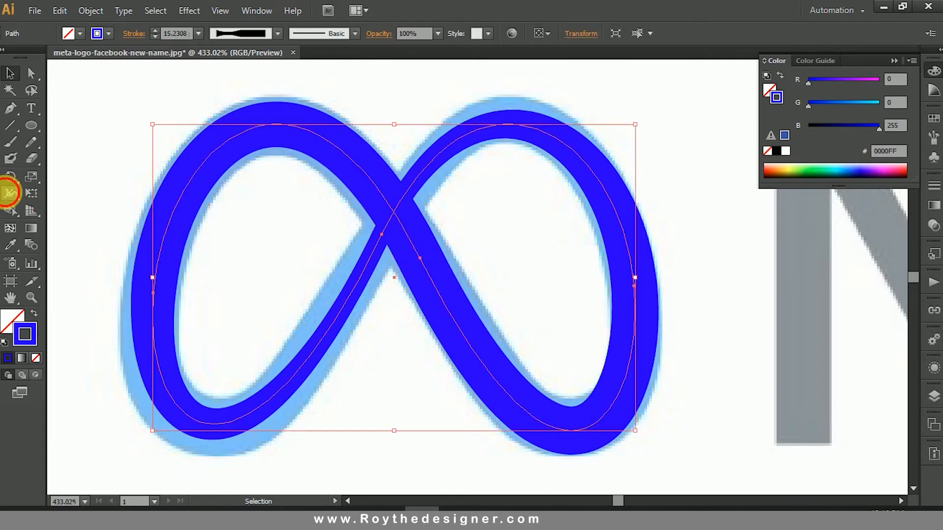
click(9, 193)
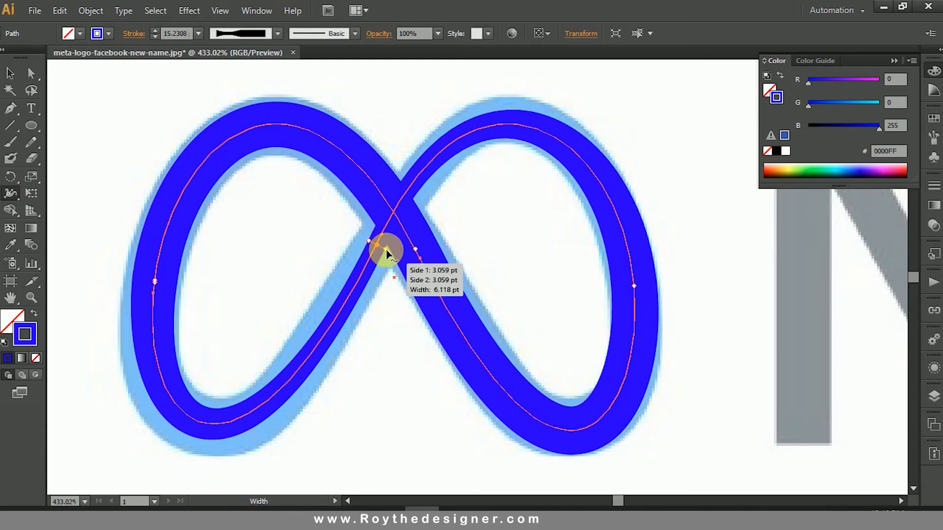
drag(386, 253, 391, 253)
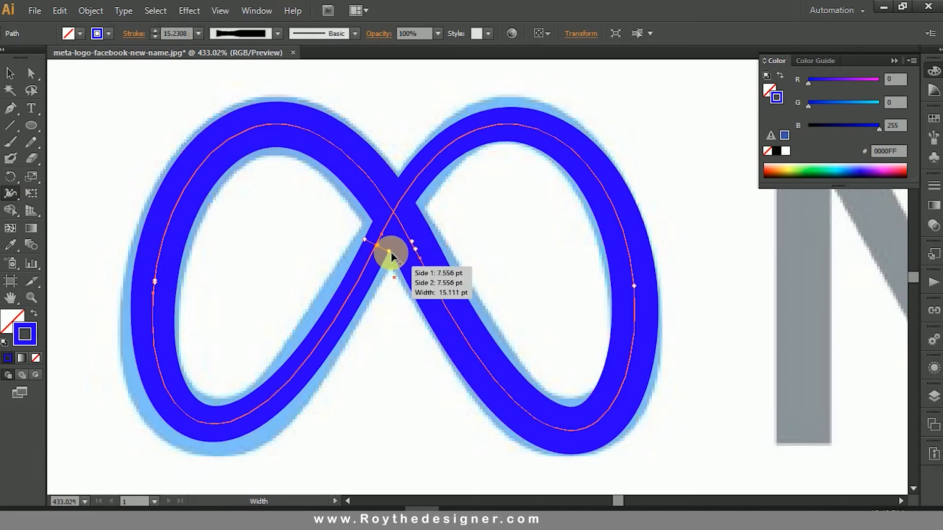
drag(390, 253, 390, 253)
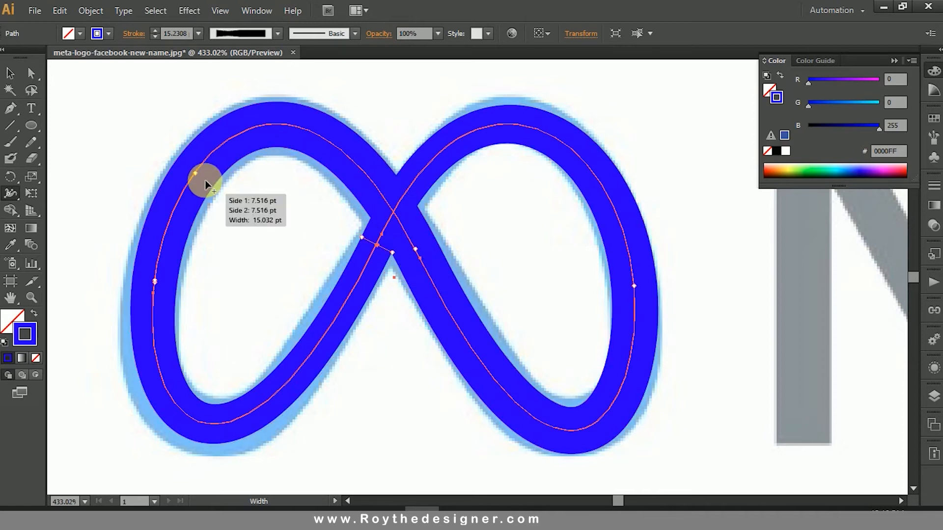
click(10, 72)
click(542, 265)
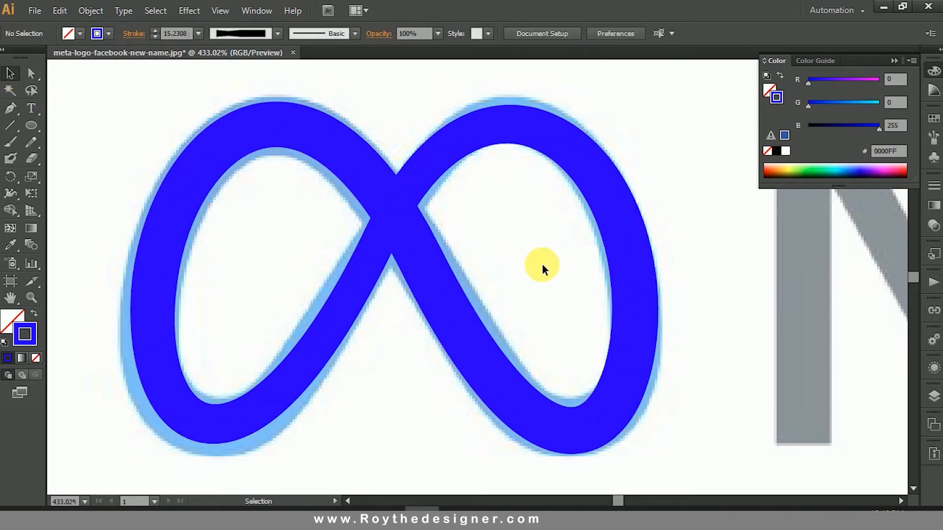
Step: Set the infinity path's stroke weight to 16 pt and deselect the path
key(ctrl+minus)
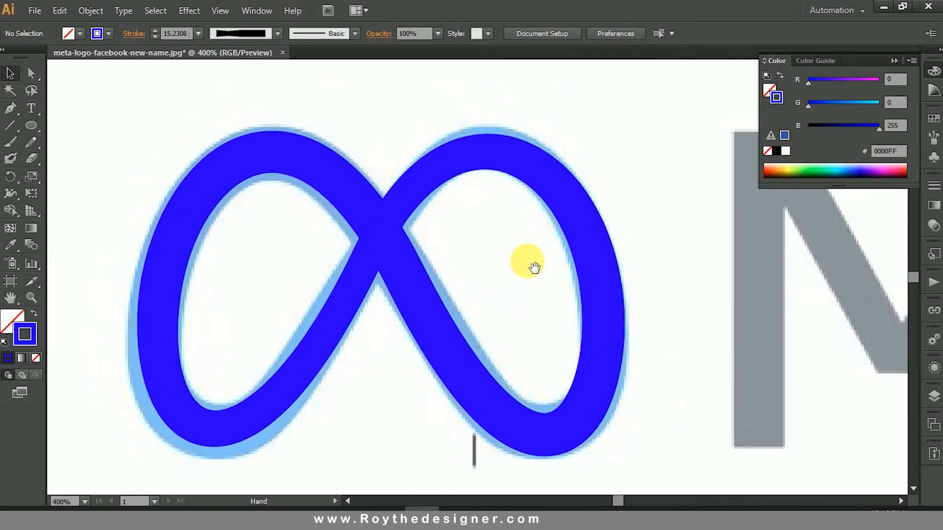
drag(415, 119, 460, 186)
click(172, 33)
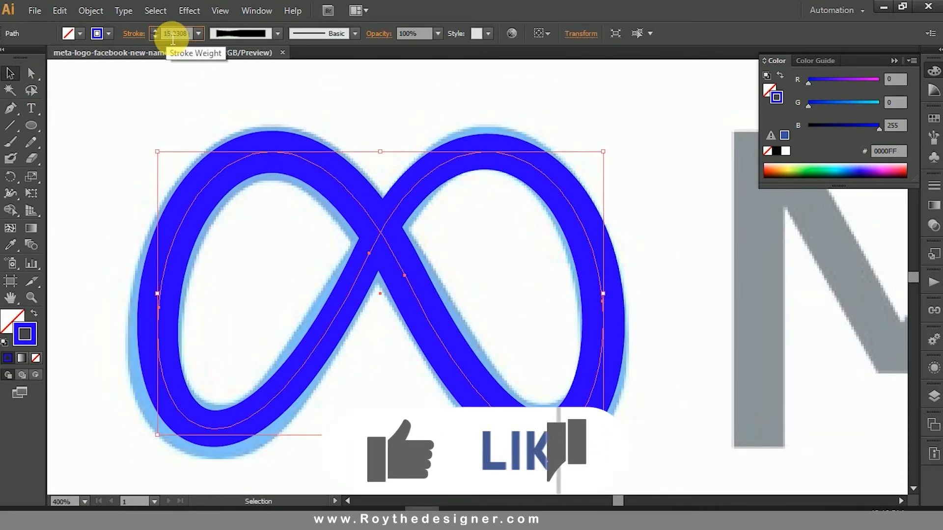
click(378, 112)
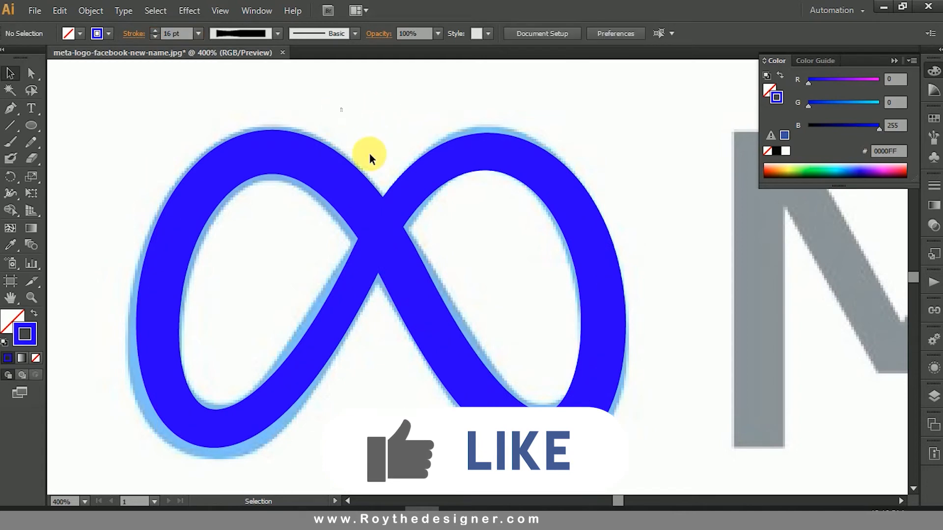
Step: Apply a linear gradient to the infinity path's stroke
click(466, 333)
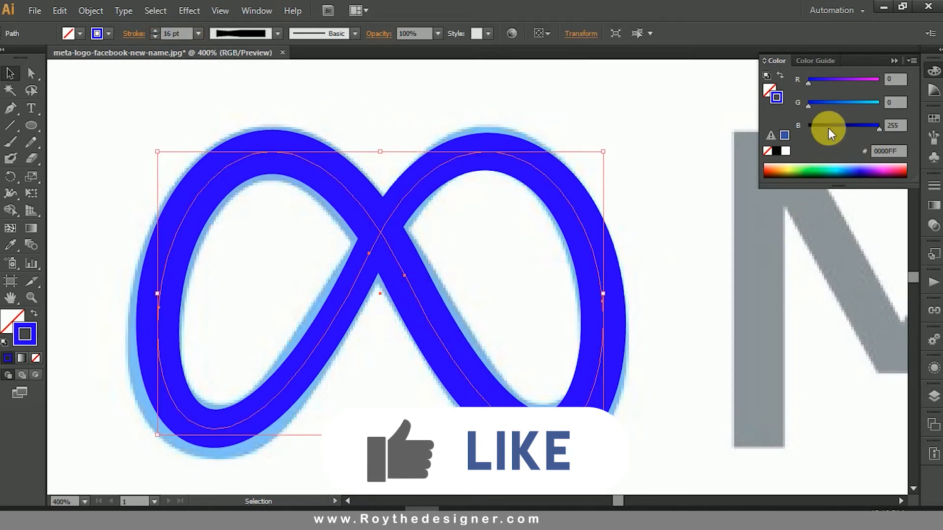
click(933, 71)
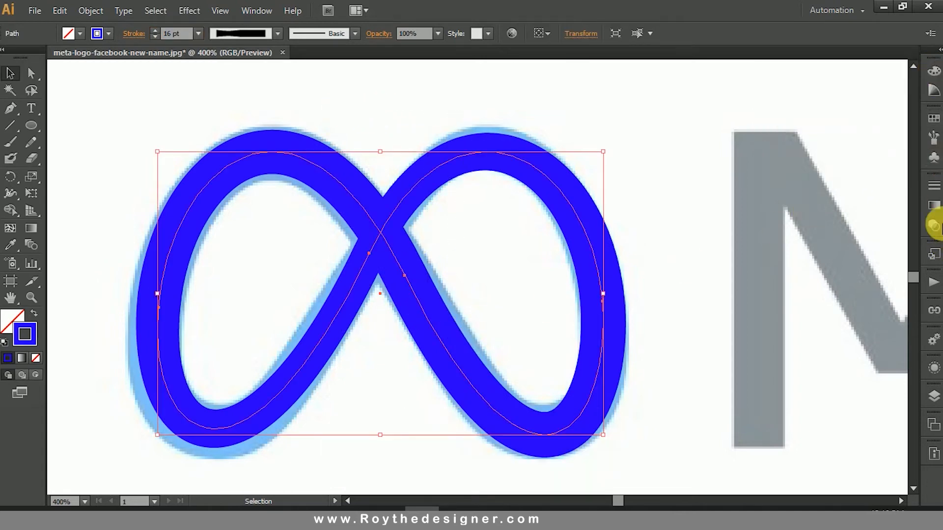
click(934, 205)
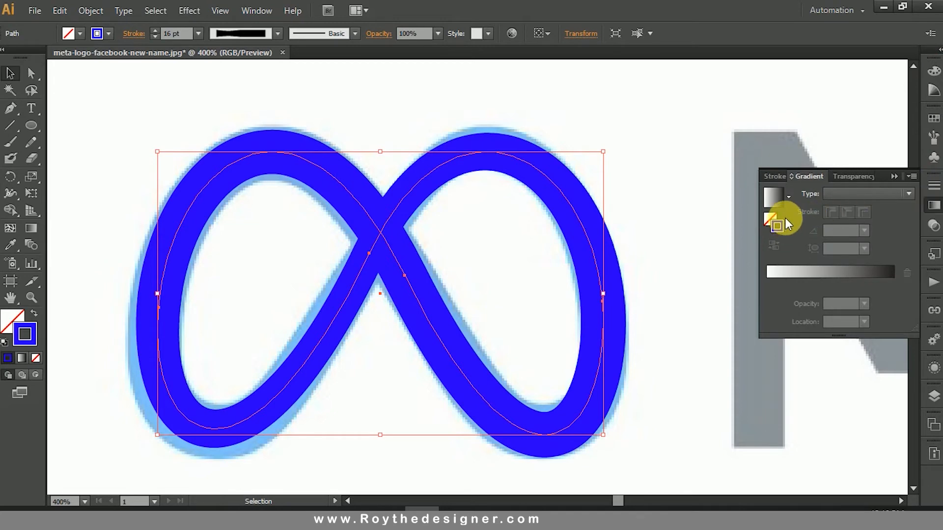
click(778, 202)
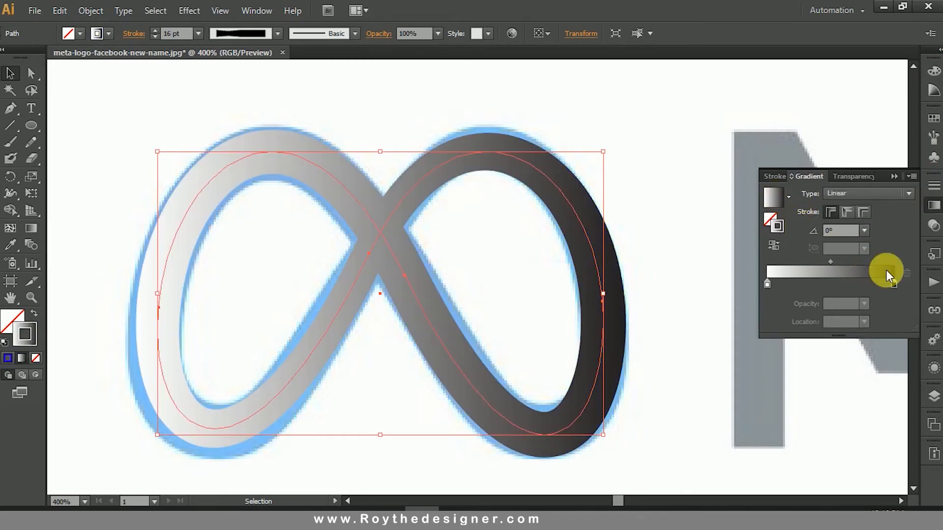
Step: Switch the gradient's black end stop to RGB and set its colour to R 0, G 30, B 255
double_click(894, 285)
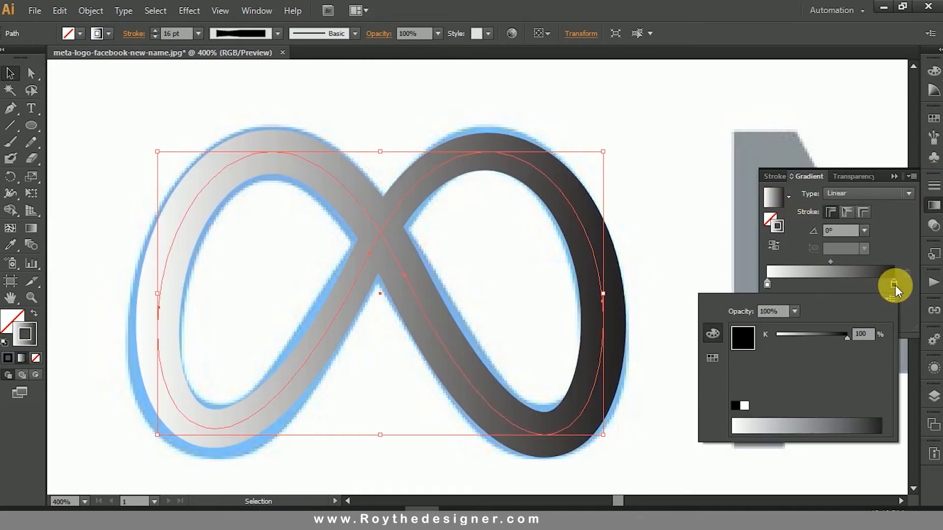
click(891, 299)
click(834, 320)
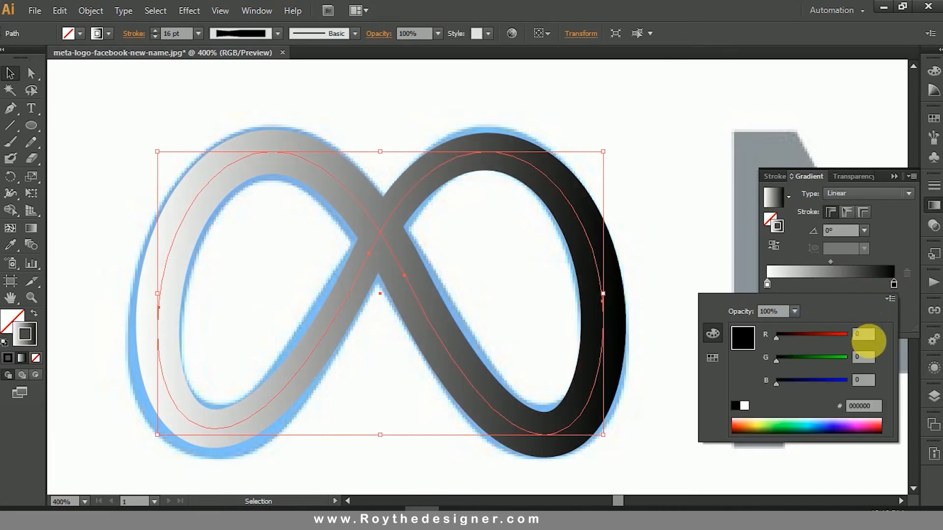
drag(838, 381, 859, 380)
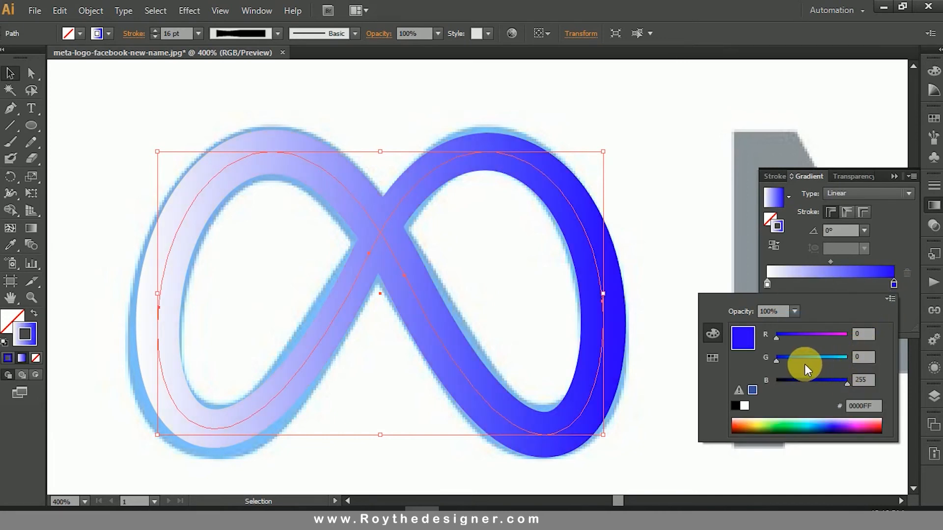
click(786, 359)
click(861, 357)
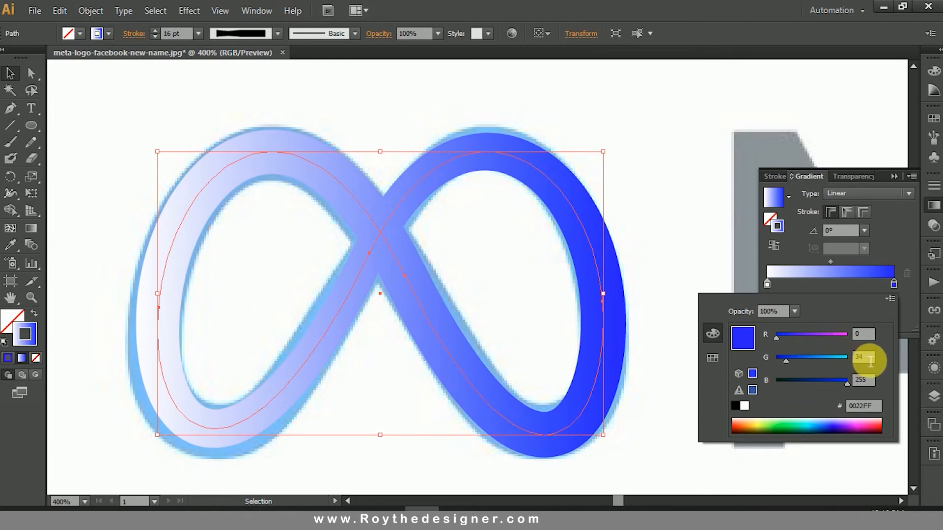
key(Return)
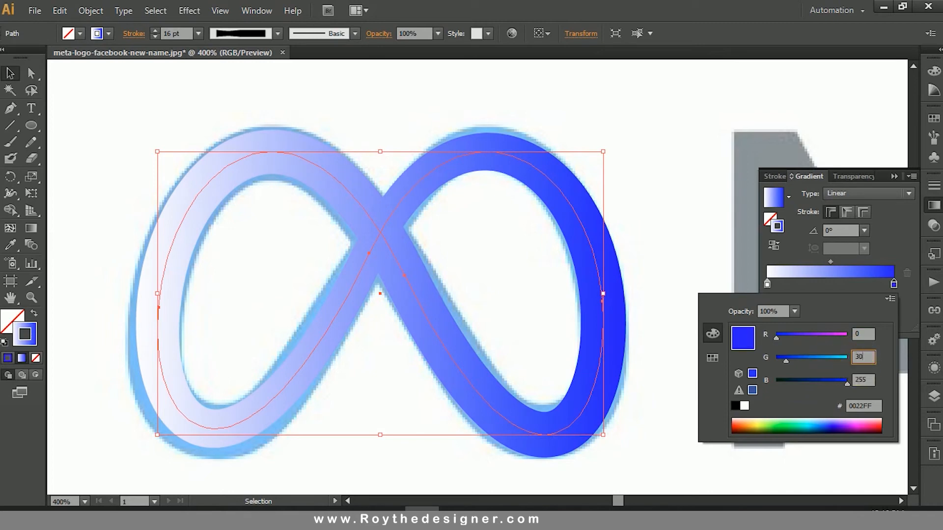
Step: Switch the gradient's white start stop to RGB and set its colour to R 0, G 30, B 255
click(768, 285)
double_click(768, 285)
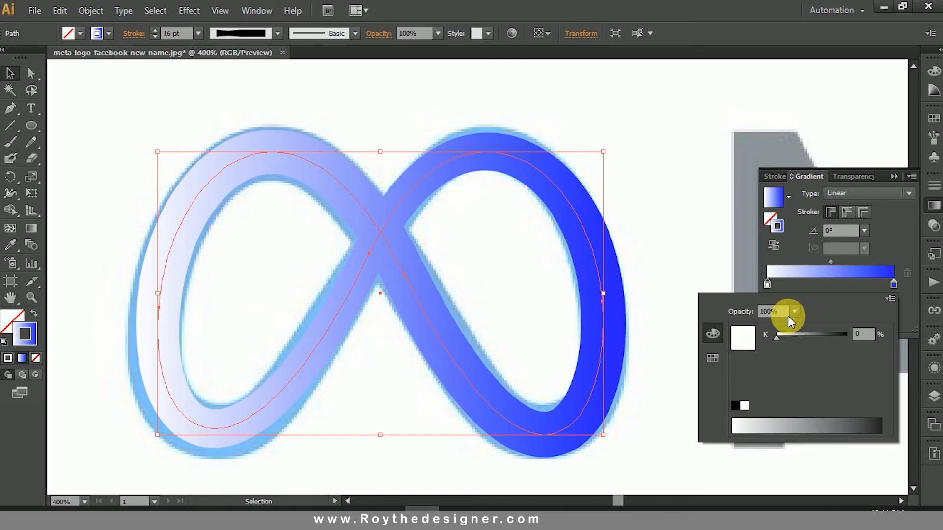
click(892, 298)
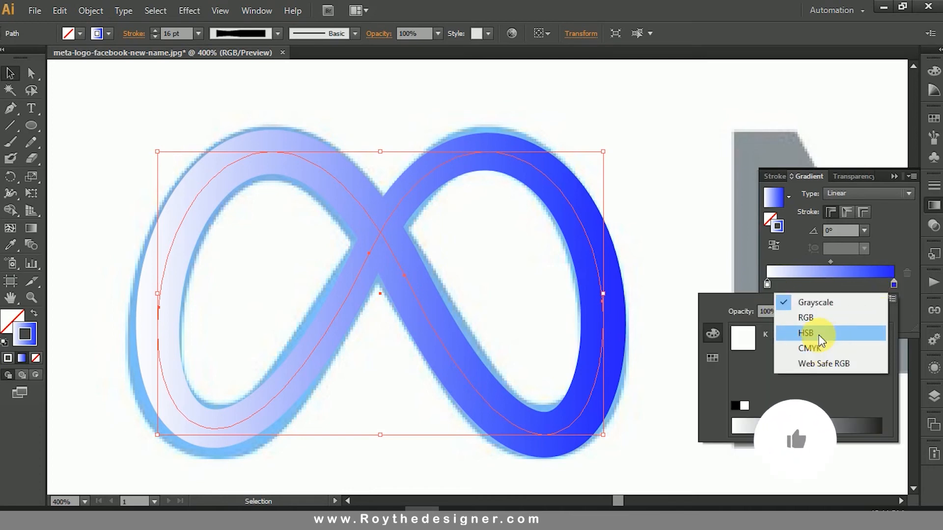
click(819, 317)
drag(846, 337, 774, 337)
click(863, 357)
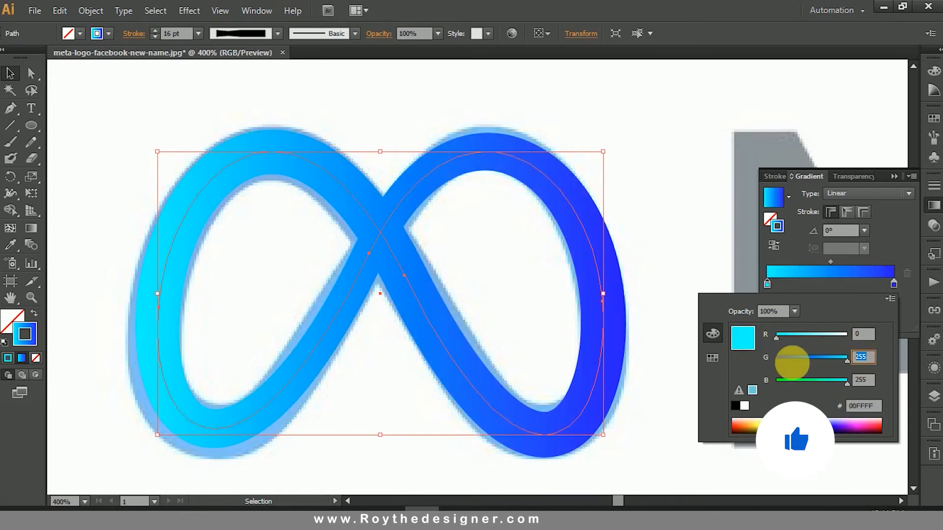
text(30)
key(Return)
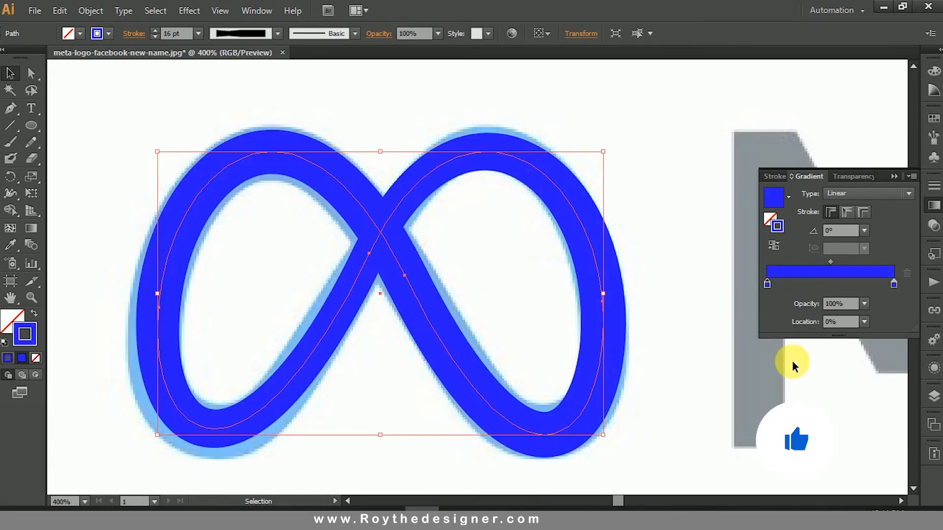
Step: Add a middle gradient stop at about 54.3% and set its colour to R 0, G 132, B 255
click(836, 284)
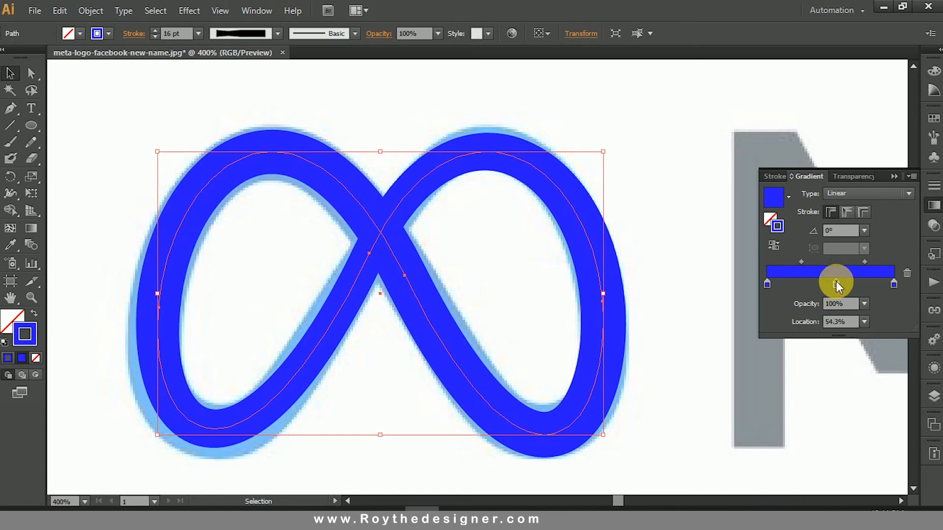
double_click(836, 284)
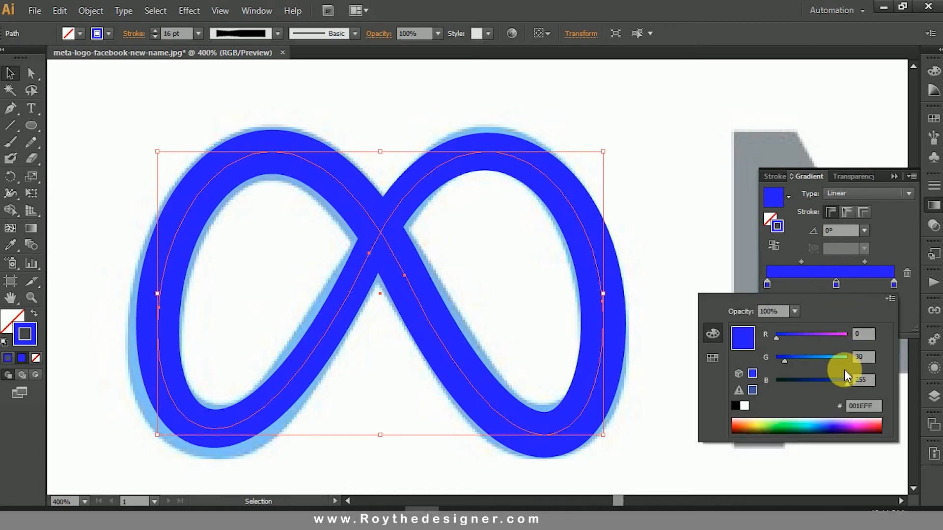
click(862, 357)
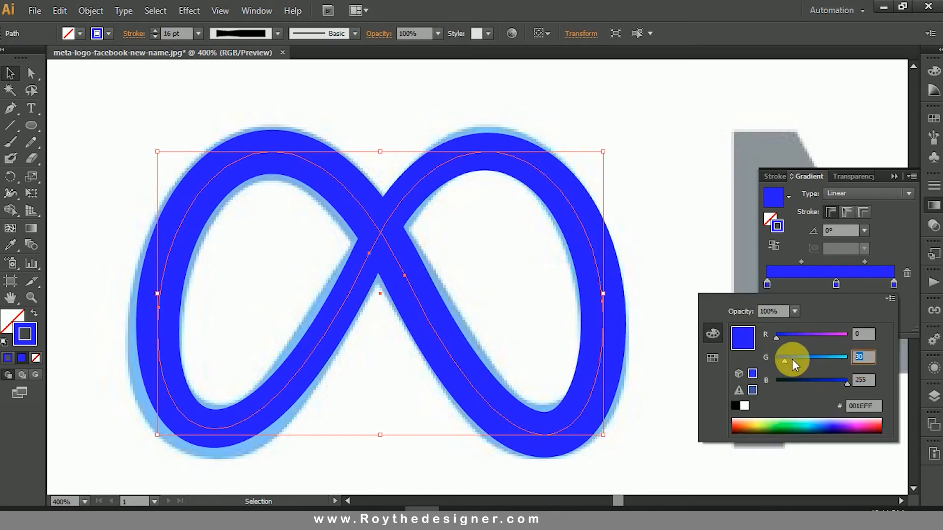
text(50)
key(Return)
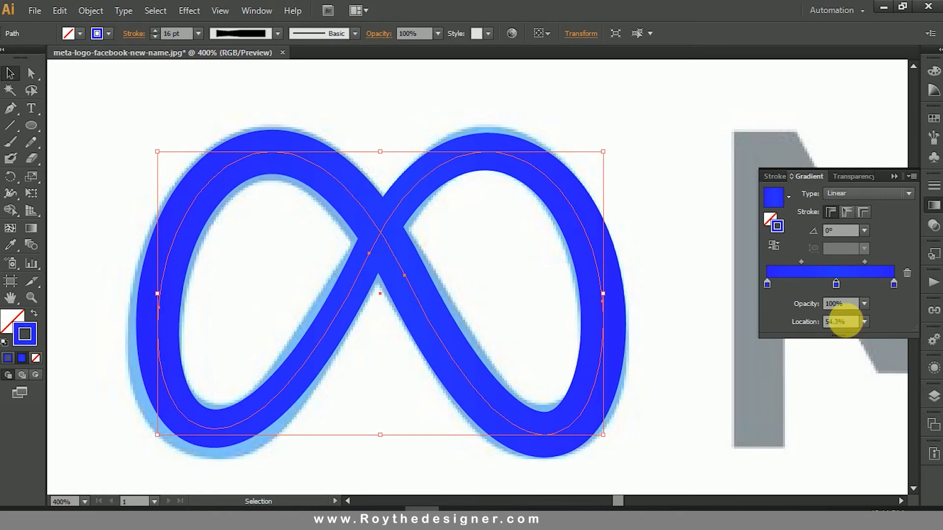
double_click(836, 285)
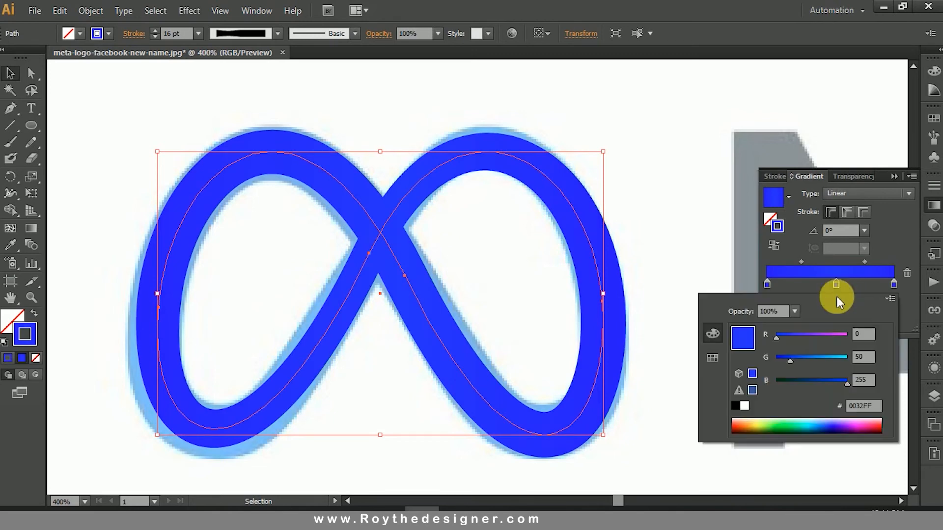
drag(804, 361, 817, 358)
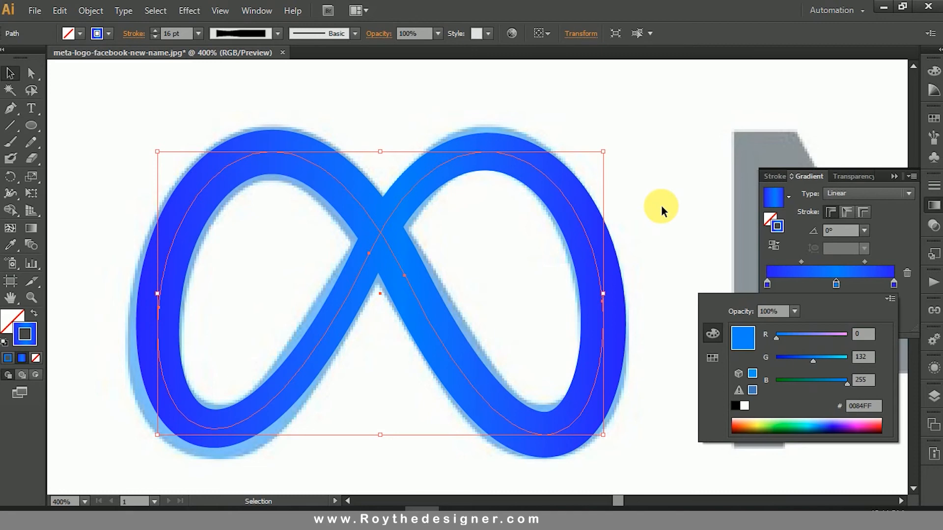
Step: Add a gradient stop at about 24.2%, set its colour to R 0, G 51, B 255, and deselect the path
click(797, 284)
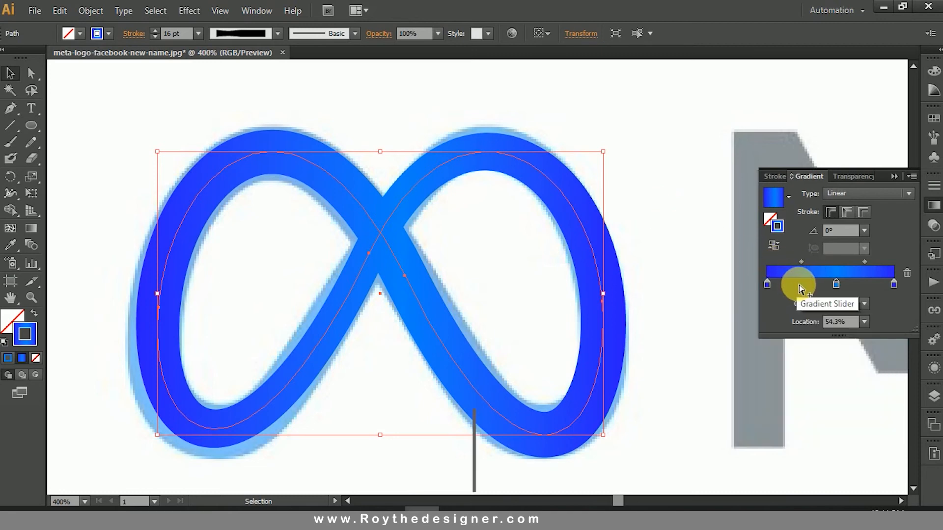
double_click(797, 282)
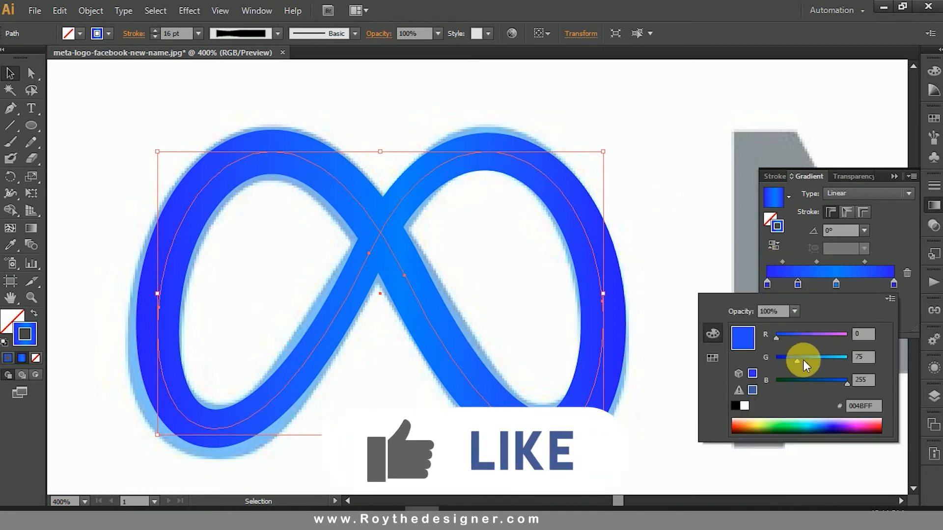
drag(798, 359, 791, 361)
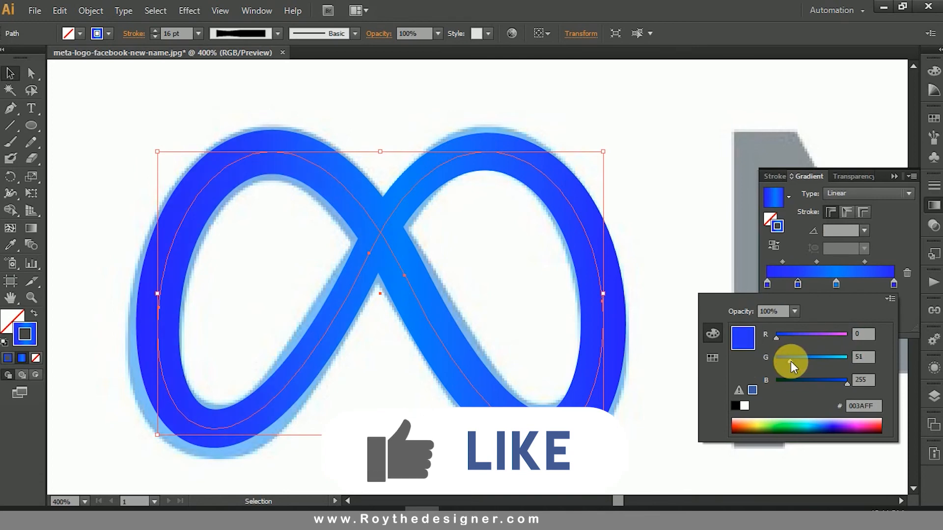
click(476, 249)
click(475, 249)
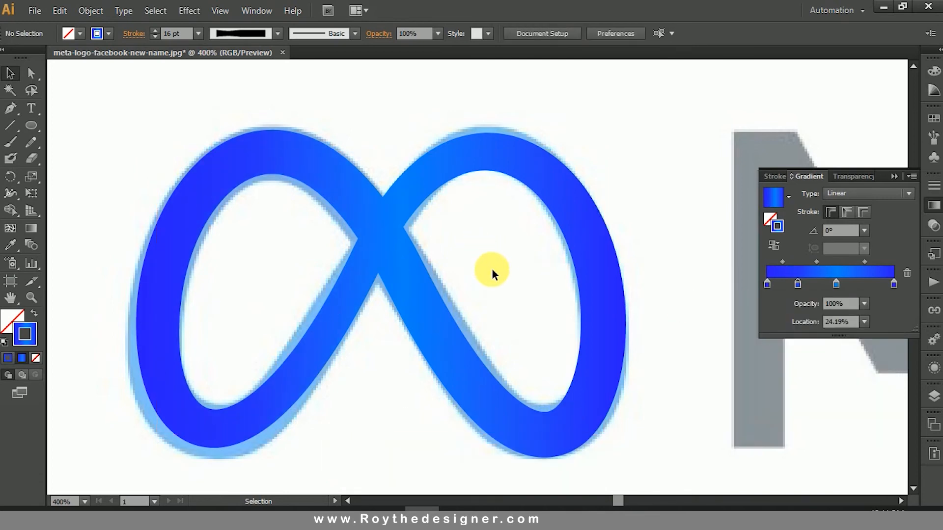
Step: Nudge the lower curve segment of the symbol's right loop slightly upward with direct selection
ctrl+alt+click(498, 287)
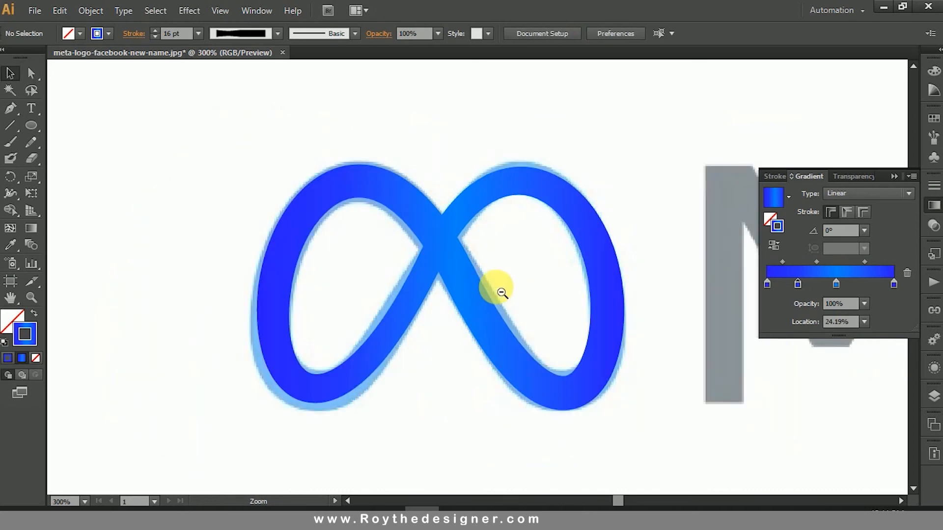
ctrl+alt+click(503, 278)
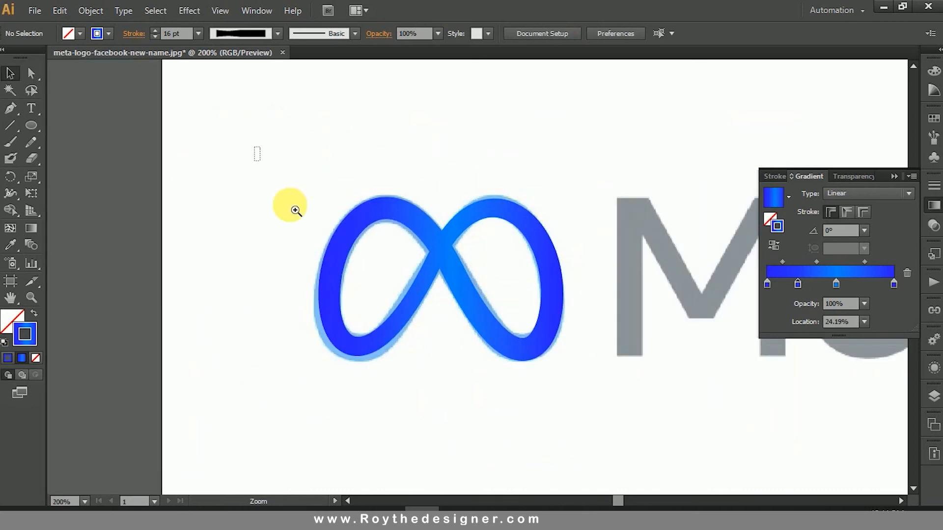
drag(255, 147, 656, 420)
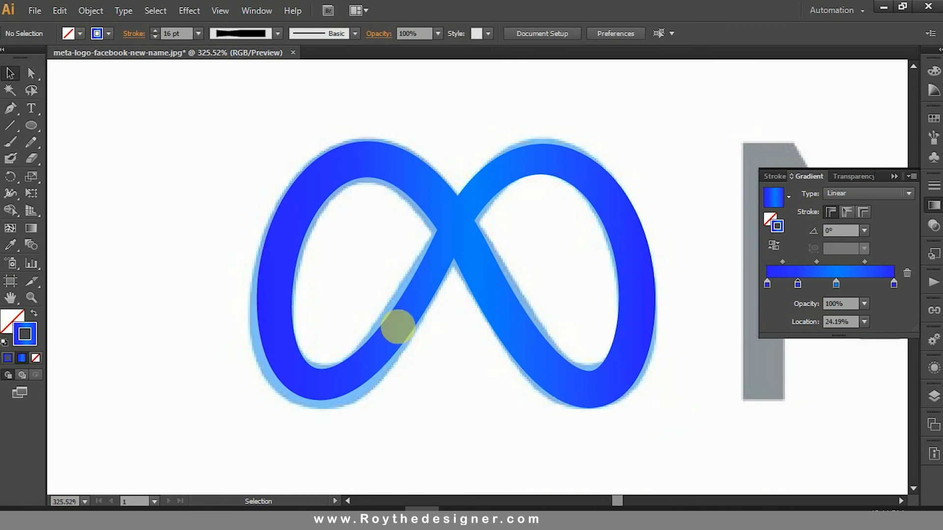
click(31, 75)
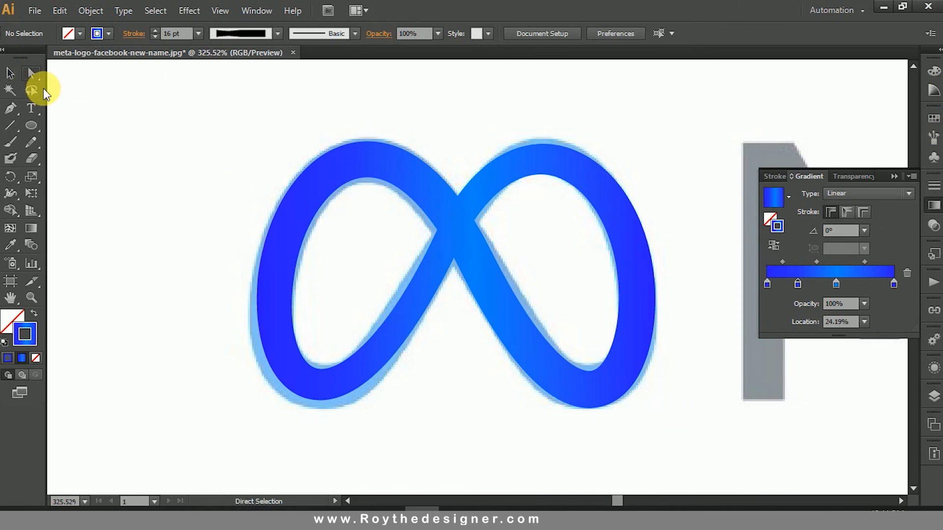
drag(204, 316, 425, 429)
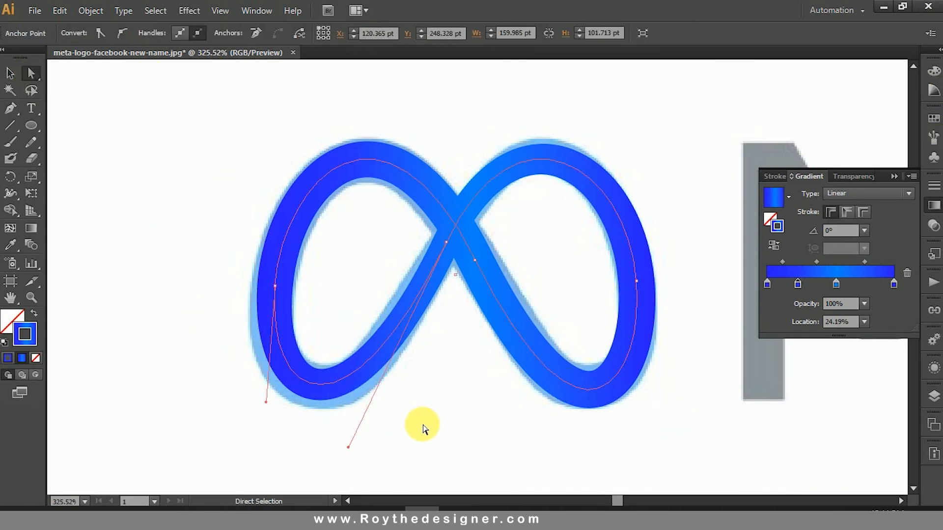
drag(667, 442, 508, 362)
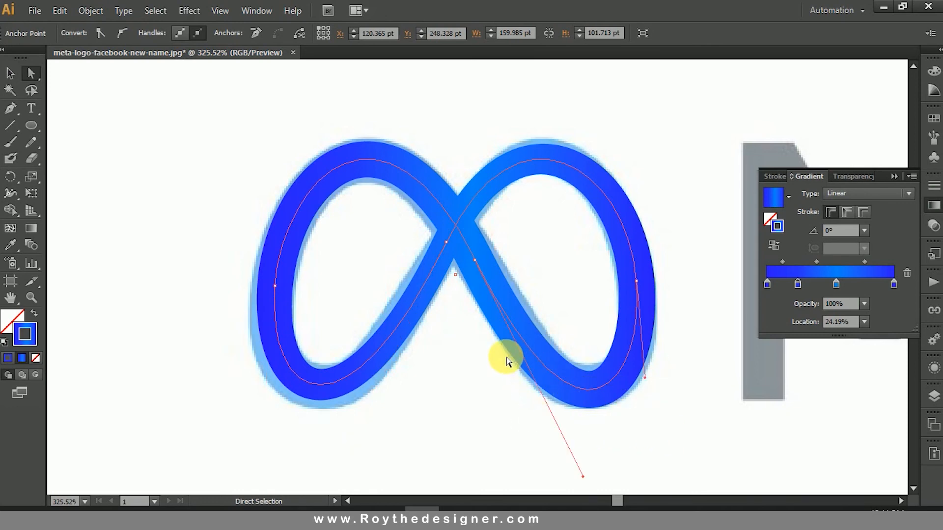
key(Up)
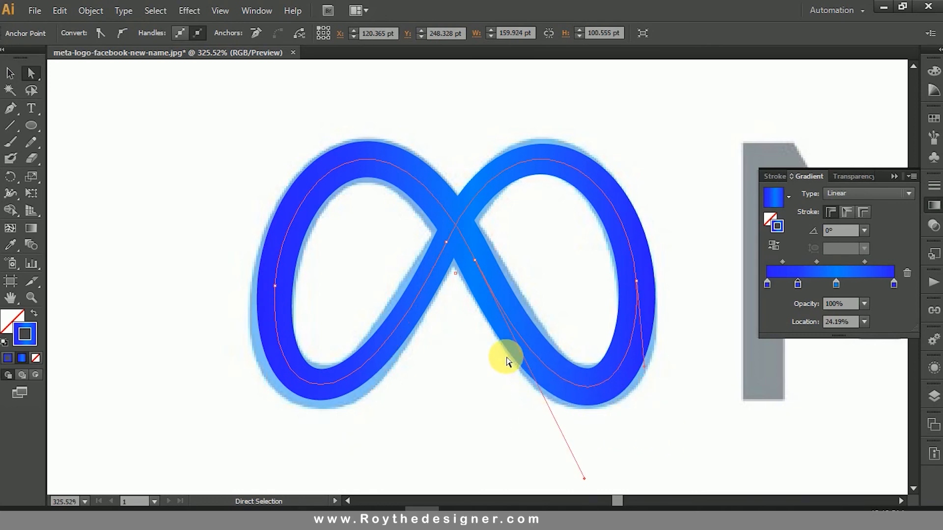
Step: Try nudging the lower curve segment of the left loop slightly downward, and deselect the path
drag(393, 404, 227, 348)
key(Down)
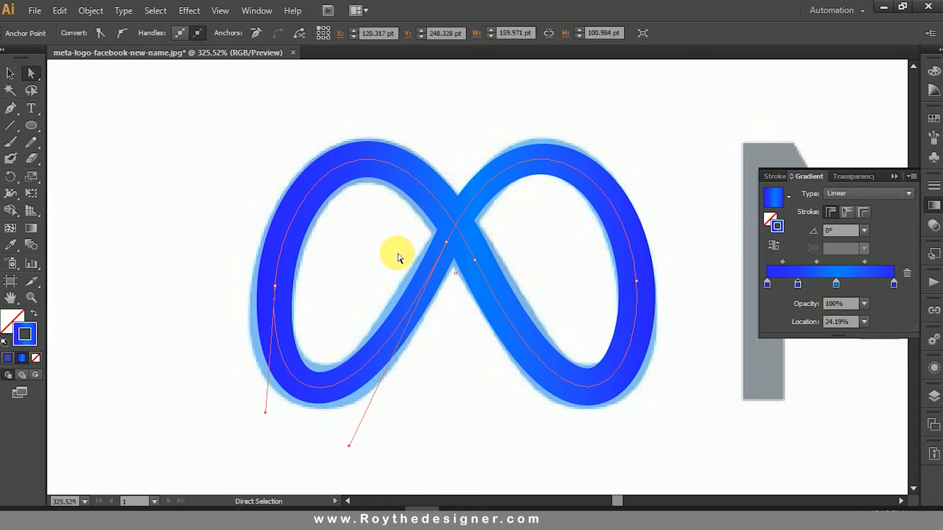
click(357, 256)
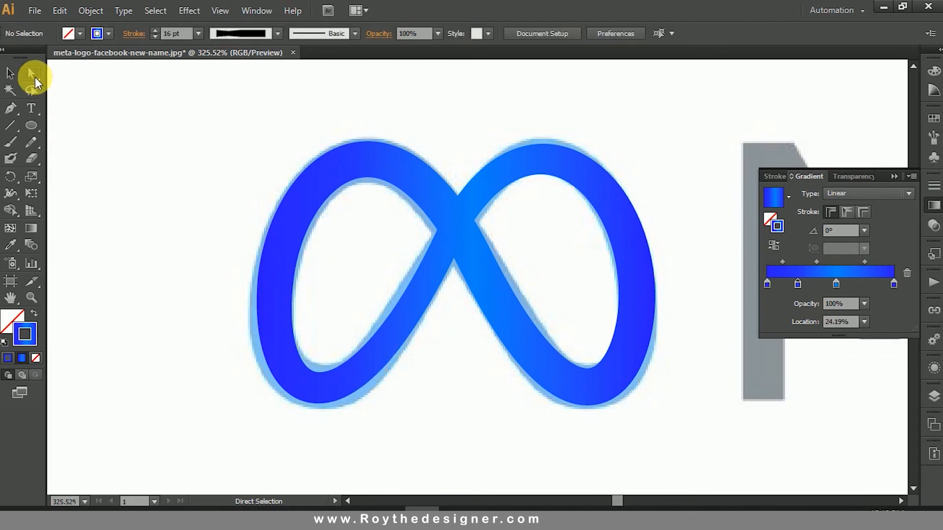
Step: Return the left loop's lower curve segment to its previous height, deselect the path and leave direct selection
drag(221, 348, 400, 439)
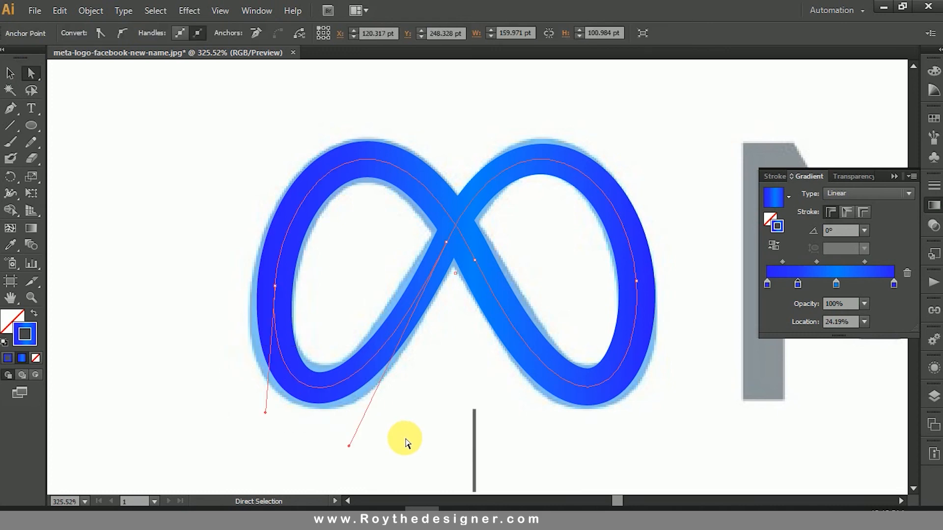
click(400, 435)
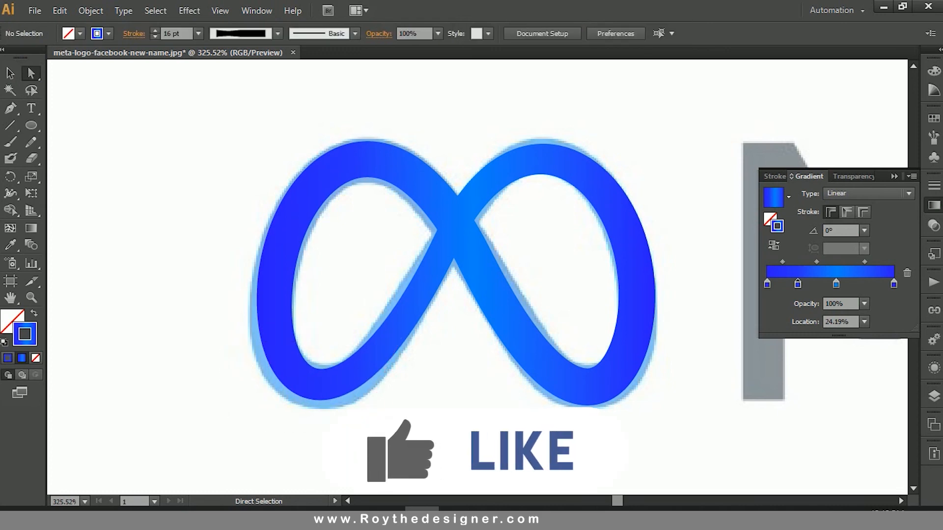
click(11, 73)
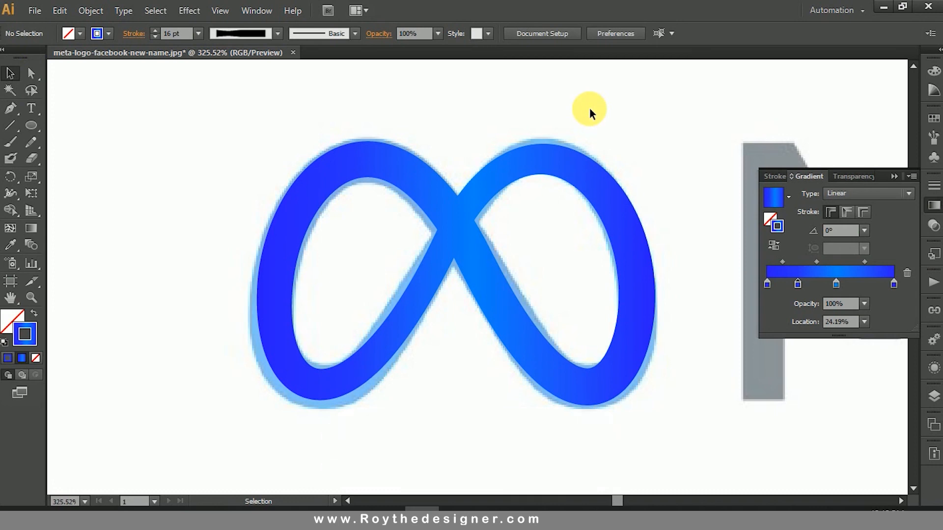
Step: Hide Layer 1 with the reference image so that only the vector symbol is displayed
click(932, 205)
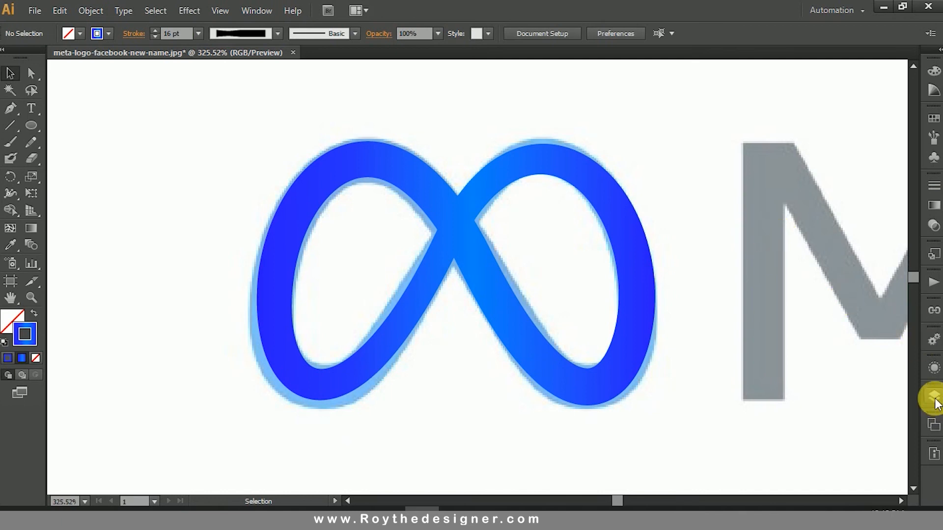
click(932, 396)
click(765, 393)
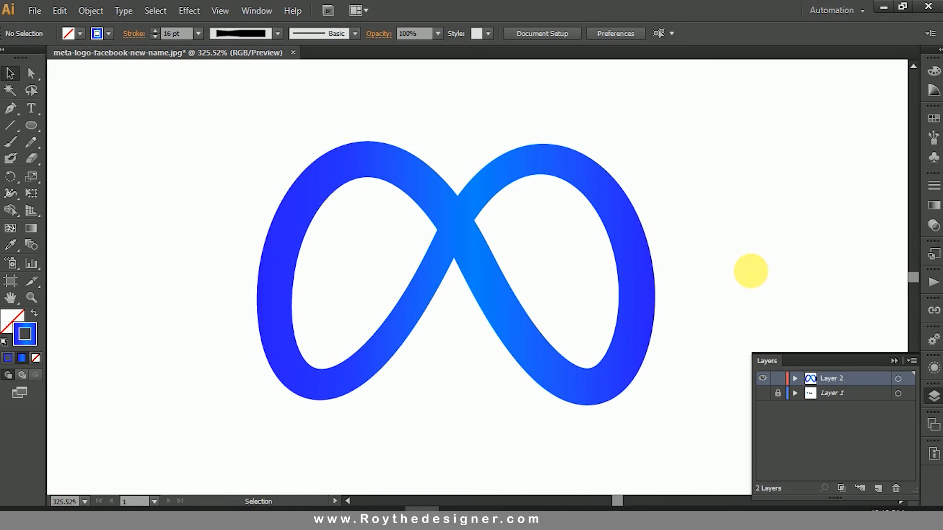
ctrl+alt+click(590, 270)
drag(603, 265, 639, 260)
ctrl+alt+click(510, 258)
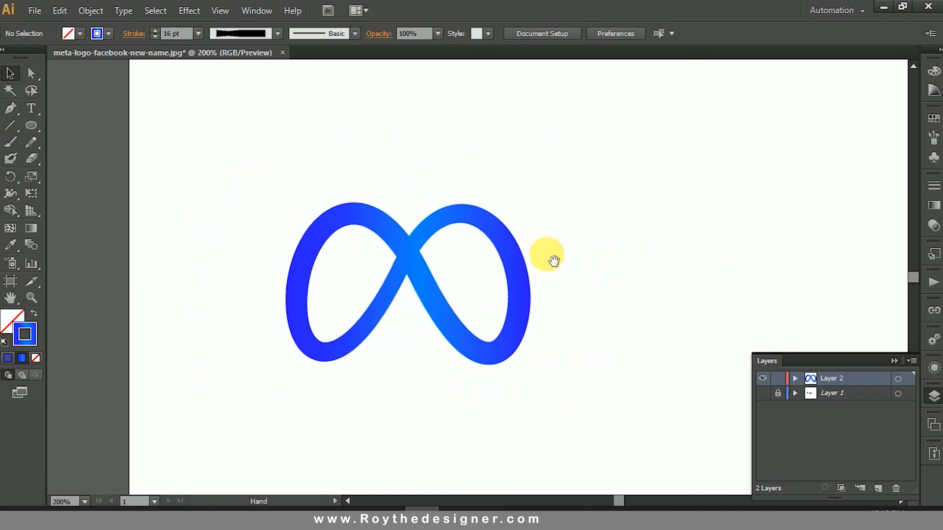
drag(221, 185, 611, 400)
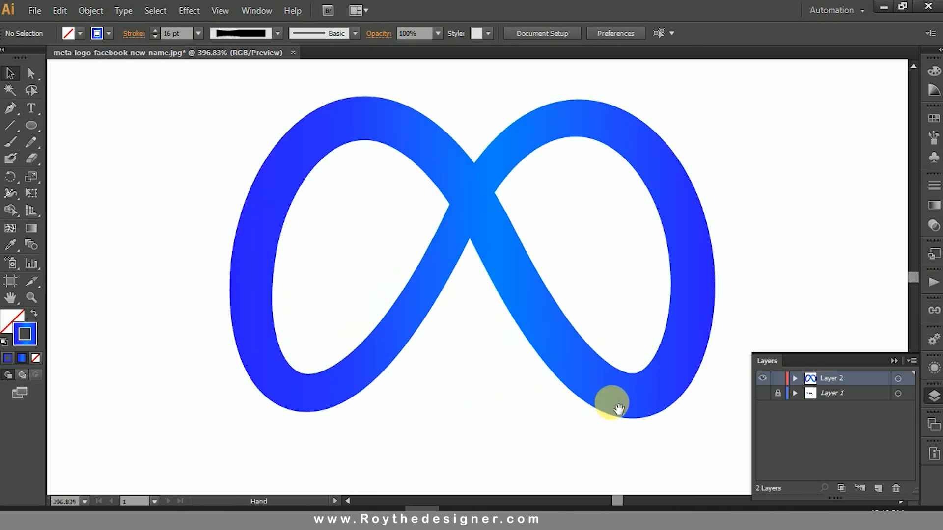